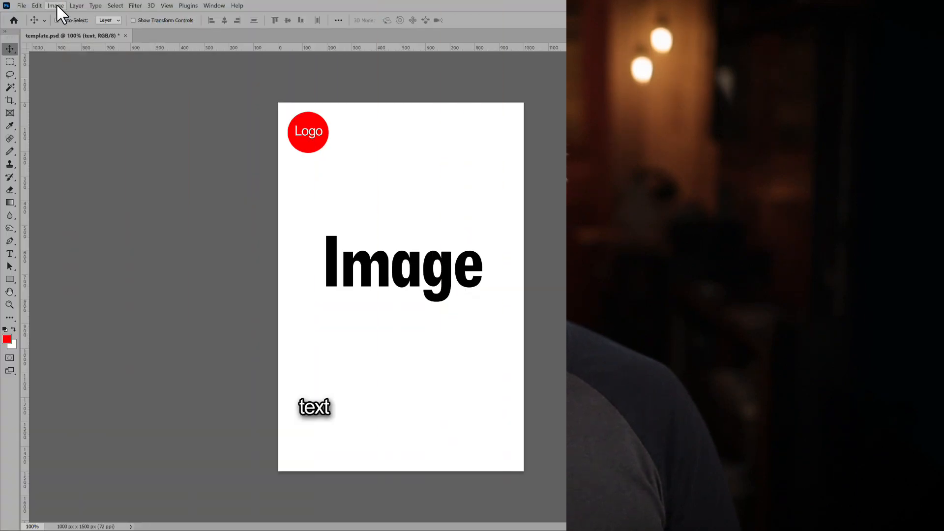
Step: Open the variable definitions and enable text replacement for the text layer
{"action": "left_click", "coordinate": [59, 5]}
{"action": "mouse_move", "coordinate": [120, 201]}
{"action": "left_click", "coordinate": [194, 200]}
{"action": "left_click", "coordinate": [267, 174]}
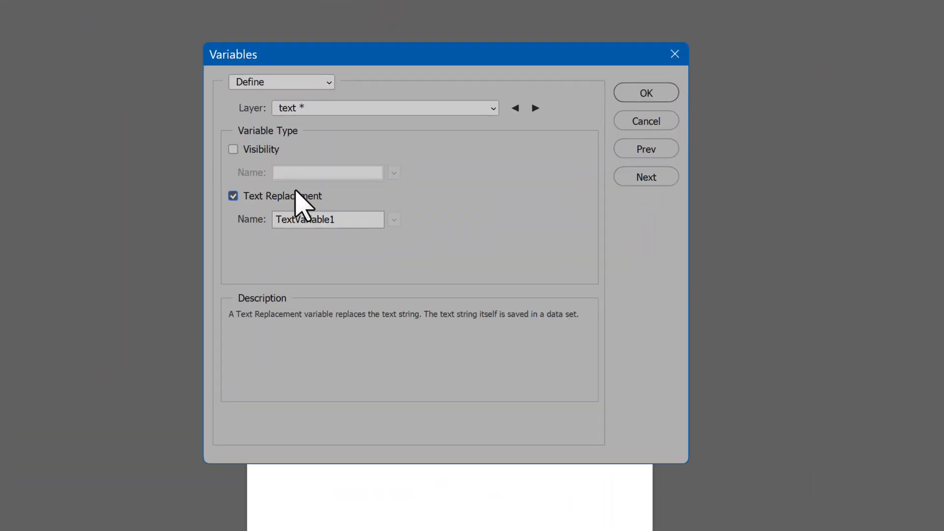
Step: Define a pixel replacement variable for the image layer with the Fill method and clipping to the bounding box, and proceed to the data sets
{"action": "left_click", "coordinate": [366, 119]}
{"action": "left_click", "coordinate": [371, 161]}
{"action": "left_click", "coordinate": [268, 175]}
{"action": "left_click", "coordinate": [351, 205]}
{"action": "left_click", "coordinate": [347, 220]}
{"action": "left_click", "coordinate": [277, 280]}
{"action": "left_click", "coordinate": [672, 179]}
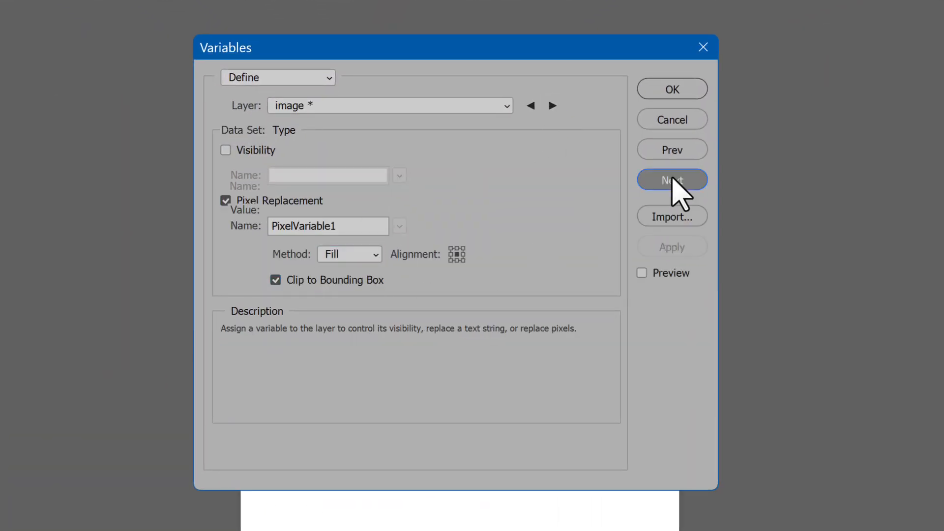
{"action": "left_click", "coordinate": [580, 132]}
{"action": "left_click", "coordinate": [337, 216]}
{"action": "left_click", "coordinate": [530, 201]}
{"action": "left_click", "coordinate": [891, 504]}
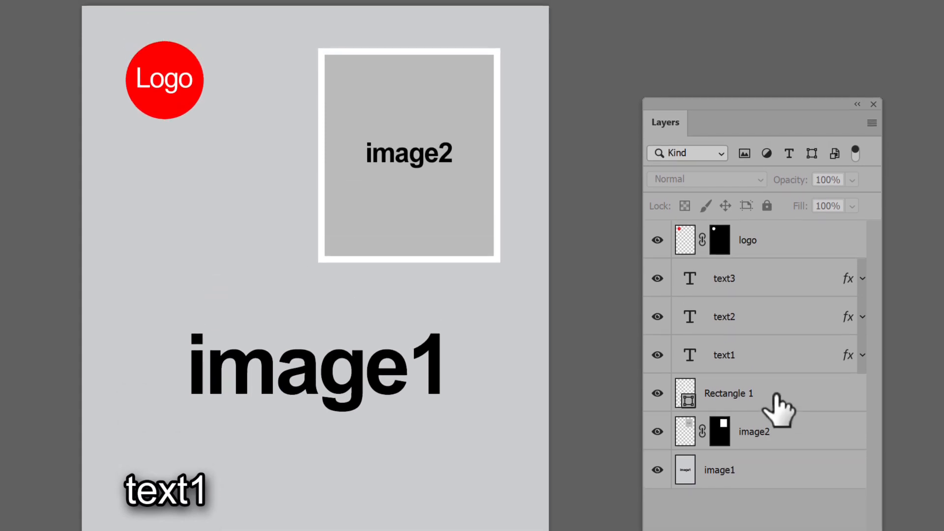
Step: Select the Rectangle 1, image2 and logo layers one after another to examine how the template is built
{"action": "left_click", "coordinate": [776, 395]}
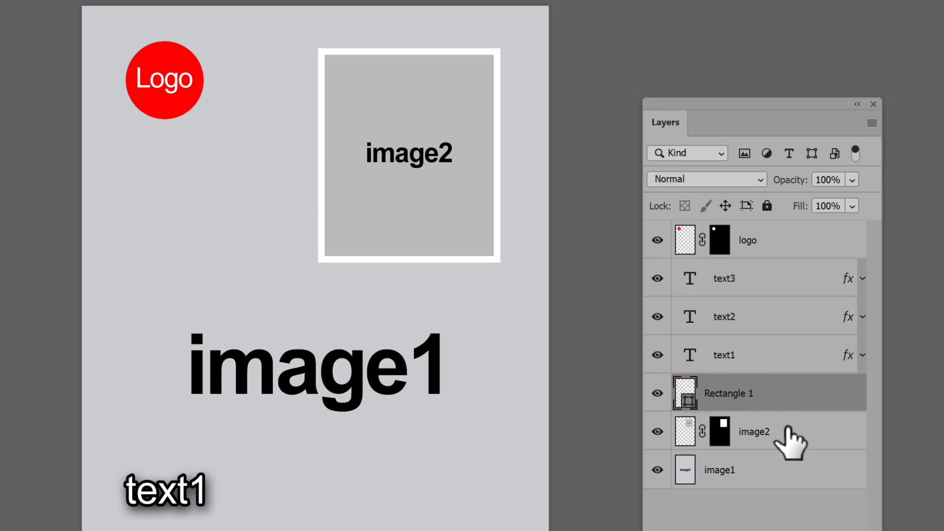
{"action": "left_click", "coordinate": [791, 442]}
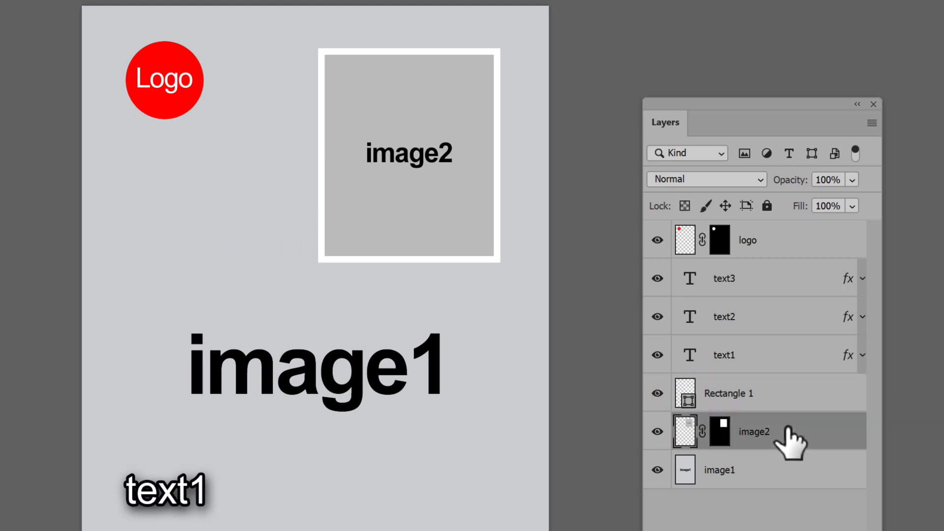
{"action": "left_click", "coordinate": [795, 249]}
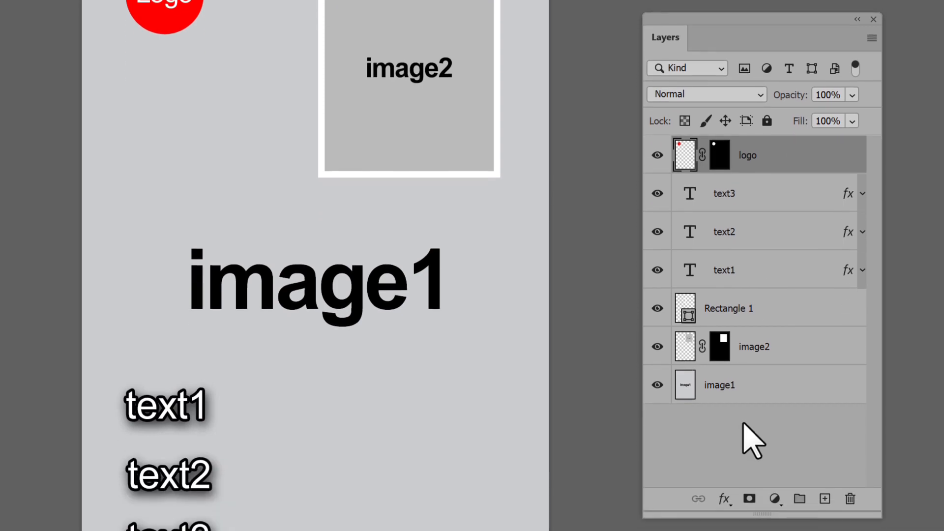
{"action": "left_click", "coordinate": [741, 434]}
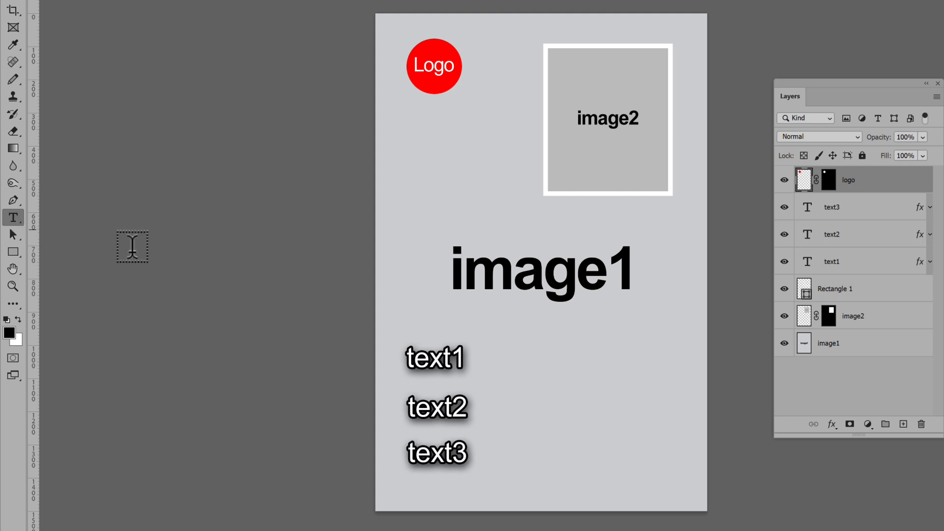
Step: Add a line of placeholder point text beneath image1 and a placeholder paragraph text box below it
{"action": "left_click", "coordinate": [531, 342]}
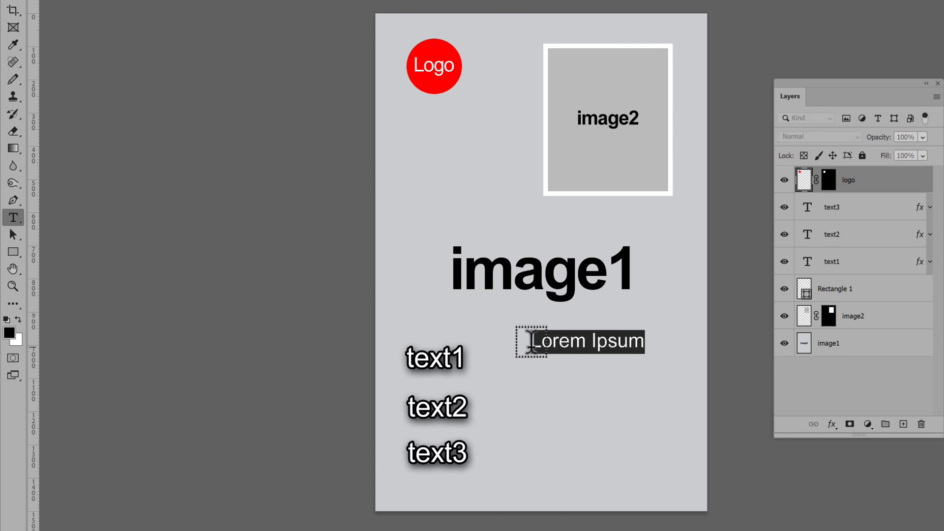
{"action": "key", "text": "Escape"}
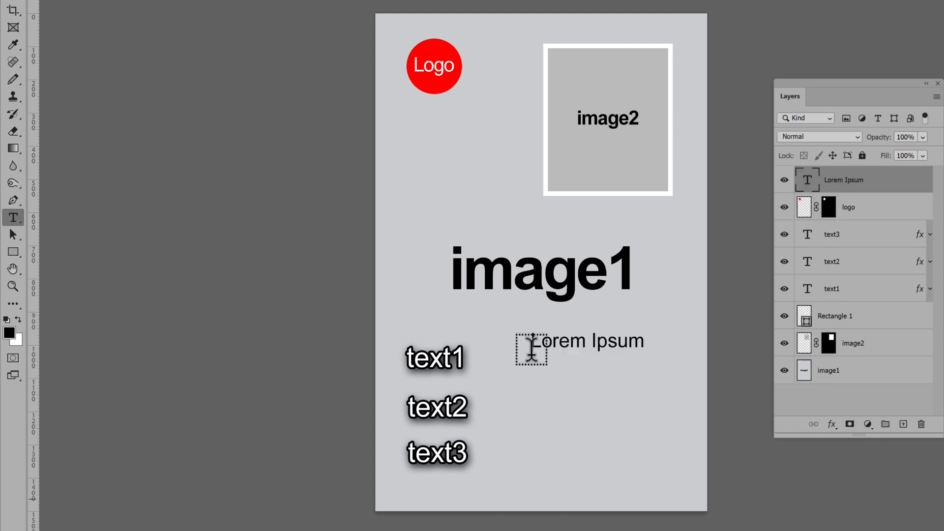
{"action": "left_click_drag", "start_coordinate": [531, 381], "coordinate": [660, 454]}
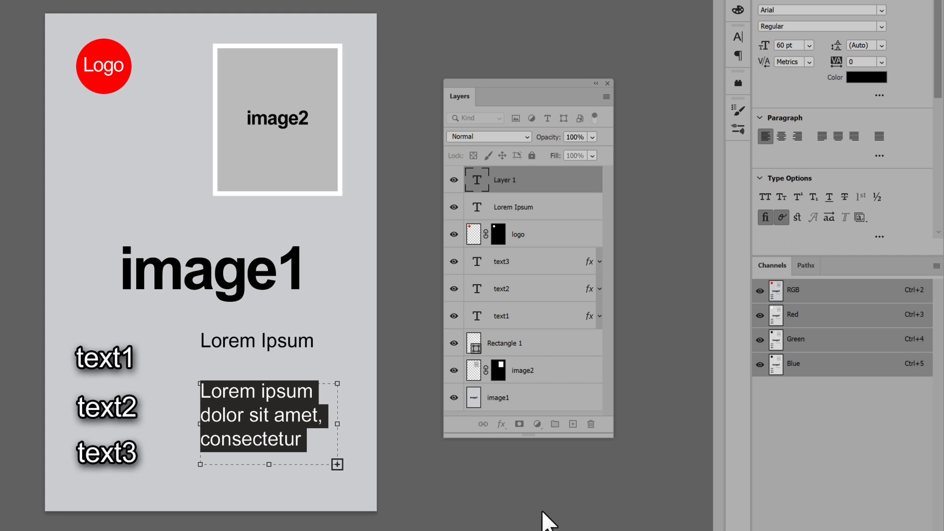
{"action": "left_click", "coordinate": [544, 510]}
Step: Colour the word "Ipsum" in the Lorem Ipsum point text red
{"action": "left_click", "coordinate": [279, 336]}
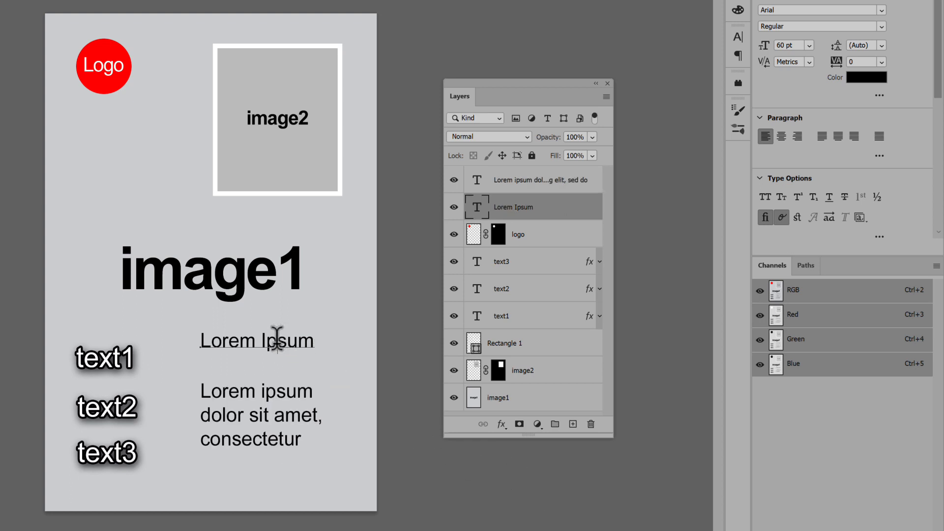
{"action": "double_click", "coordinate": [276, 338]}
{"action": "left_click", "coordinate": [866, 79]}
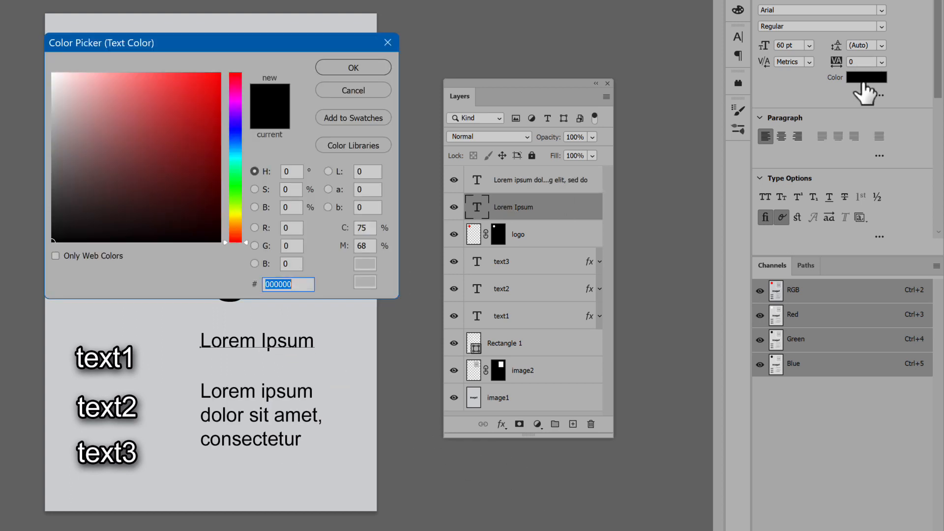
{"action": "left_click", "coordinate": [218, 77]}
{"action": "left_click", "coordinate": [357, 67]}
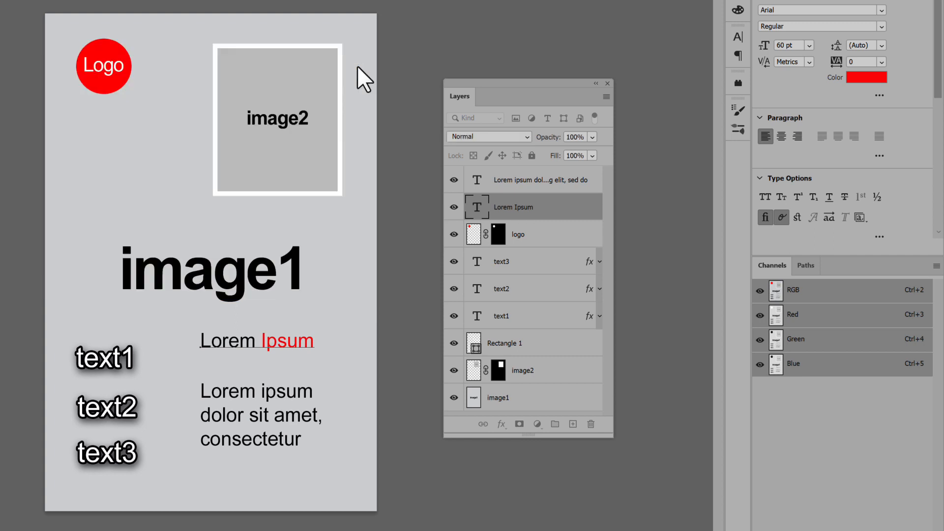
Step: Replace the whole Lorem Ipsum point text with "New text"
{"action": "triple_click", "coordinate": [247, 334]}
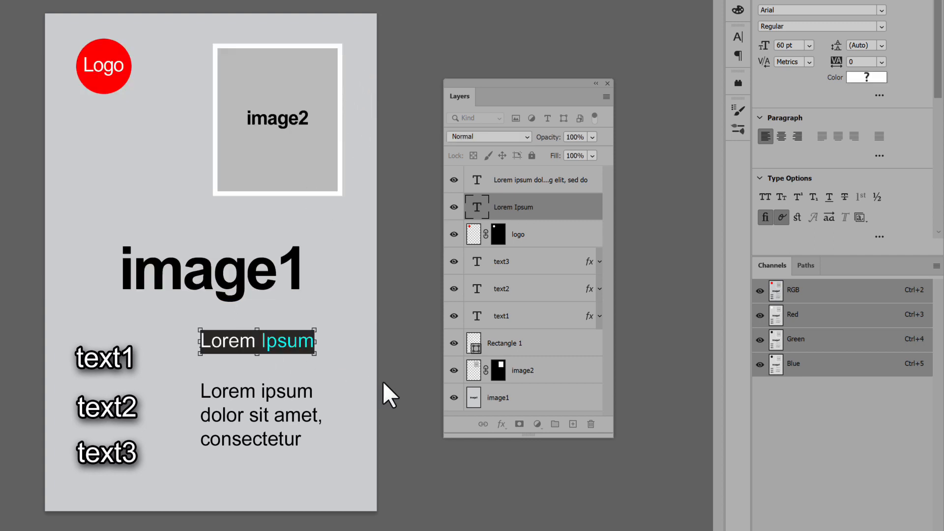
{"action": "type", "text": "New text"}
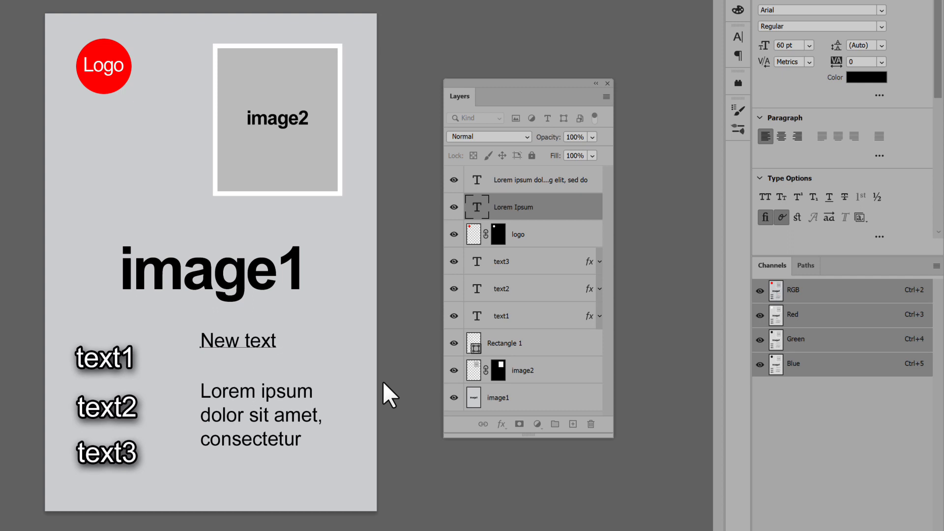
{"action": "left_click", "coordinate": [438, 488]}
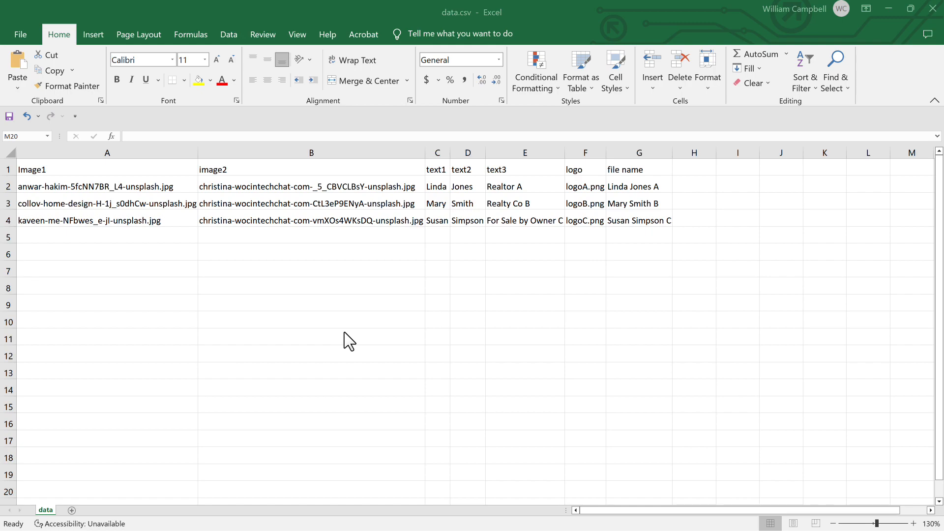
Step: In Excel, save the spreadsheet as data.csv in the CSV UTF-8 (Comma delimited) format in the Variable Images From CSV folder
{"action": "left_click", "coordinate": [20, 34]}
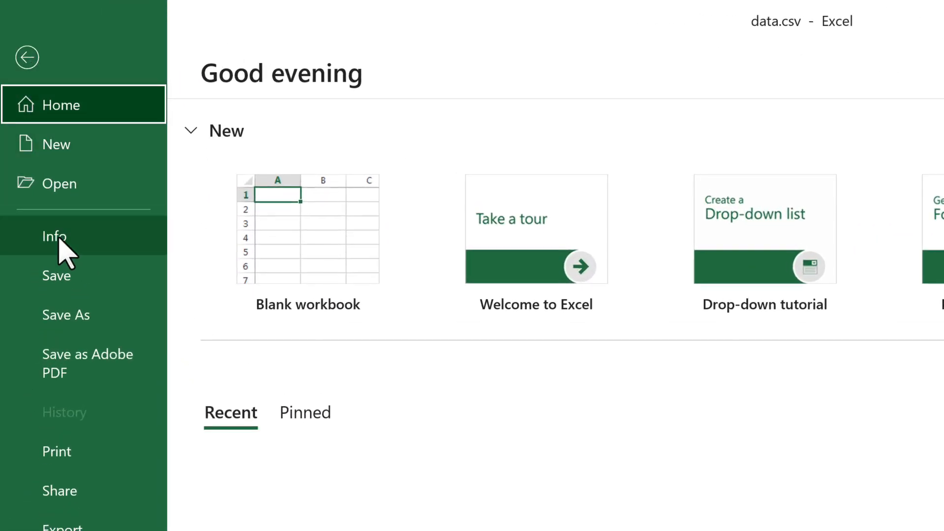
{"action": "left_click", "coordinate": [123, 317]}
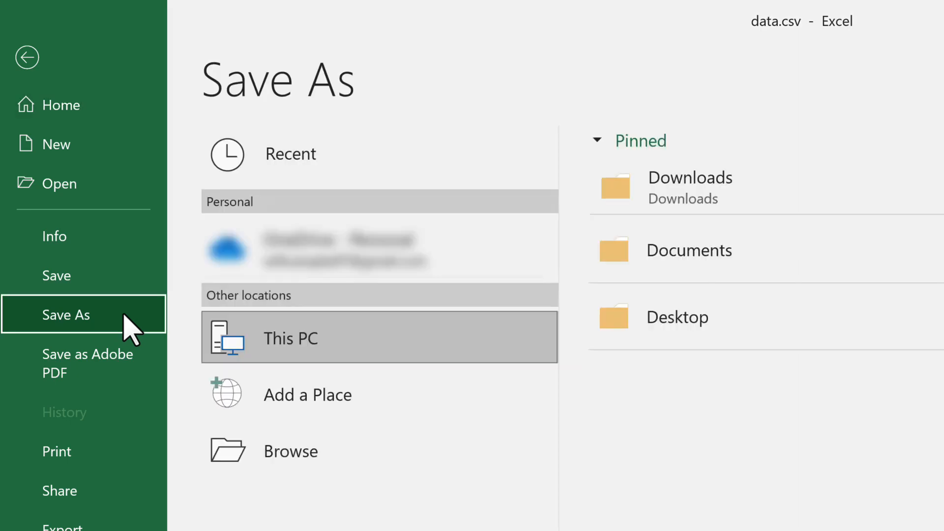
{"action": "left_click", "coordinate": [377, 450]}
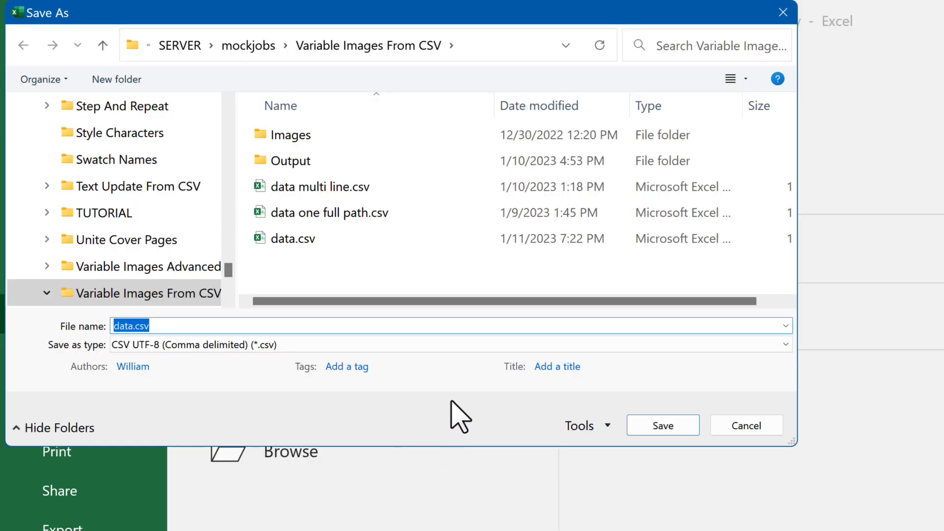
{"action": "left_click", "coordinate": [502, 345]}
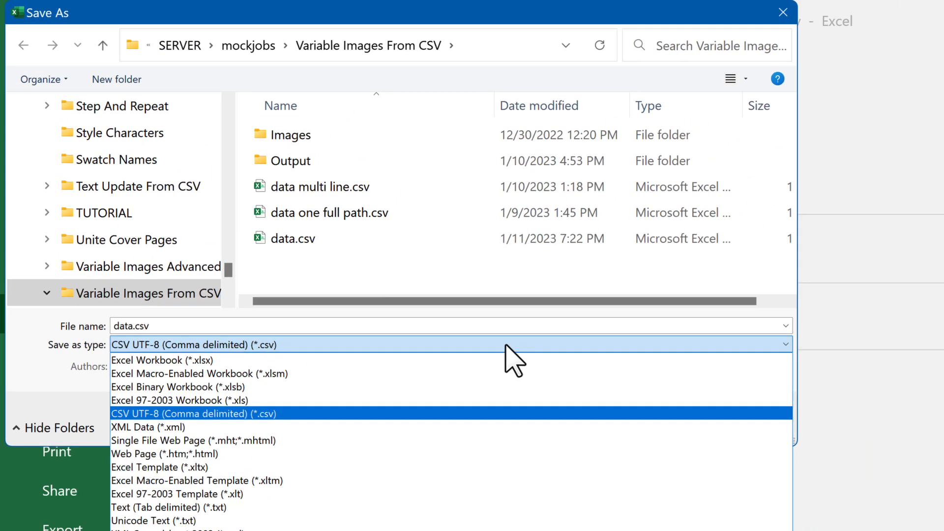
{"action": "left_click", "coordinate": [506, 345]}
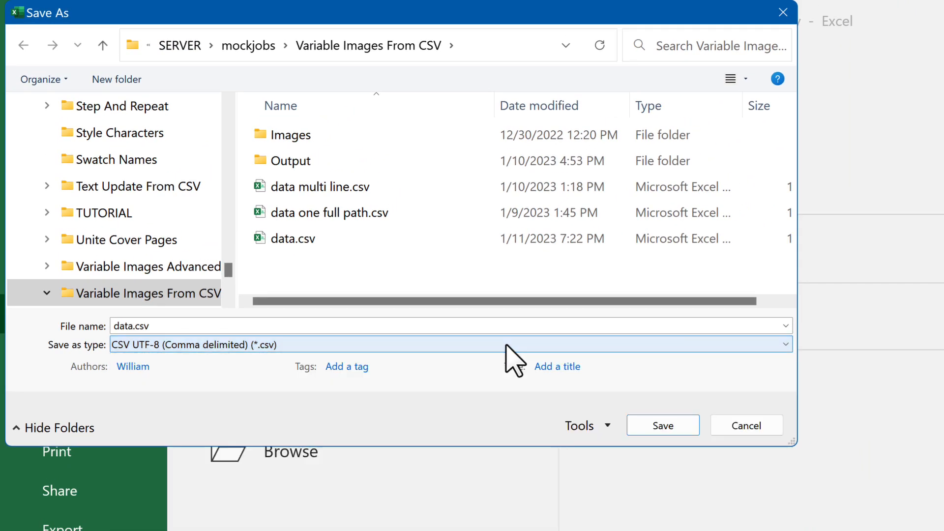
{"action": "left_click", "coordinate": [671, 428]}
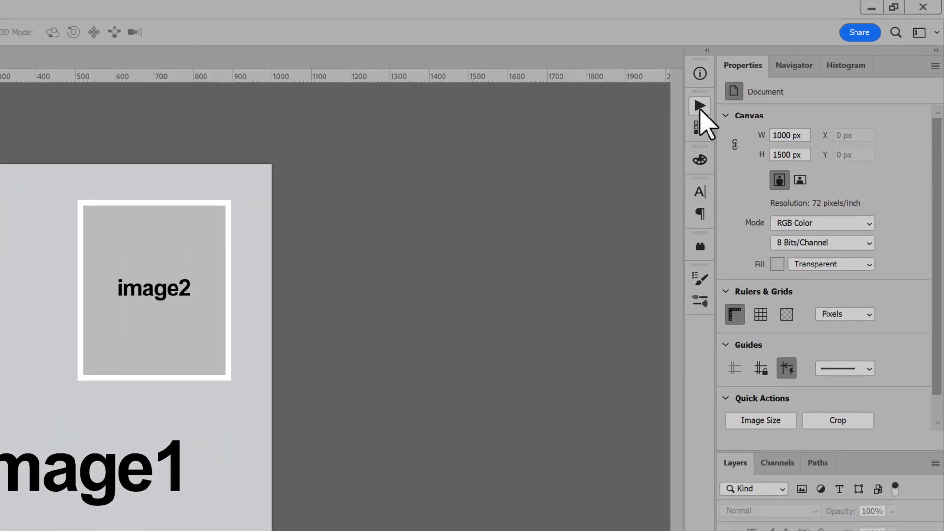
Step: In Photoshop, run the Variable Images From CSV action and choose data.csv as its data file
{"action": "left_click", "coordinate": [700, 107]}
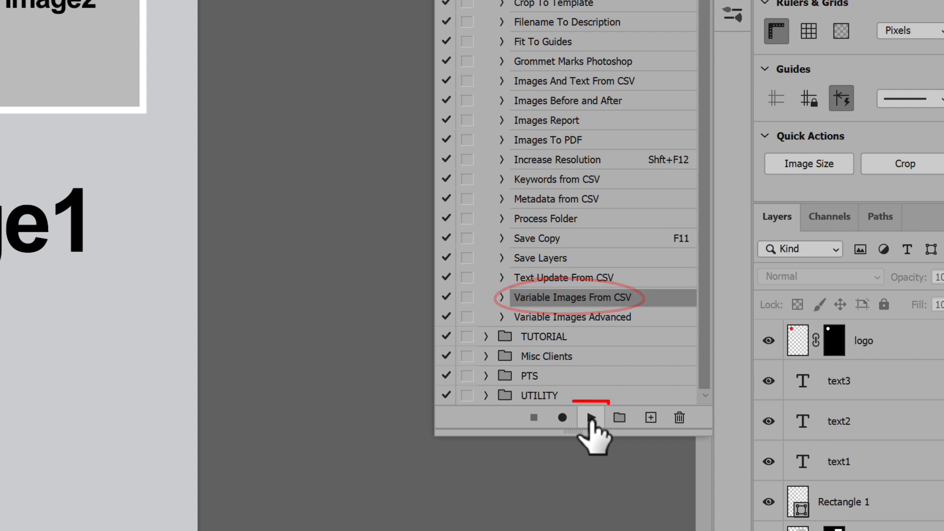
{"action": "left_click", "coordinate": [591, 418]}
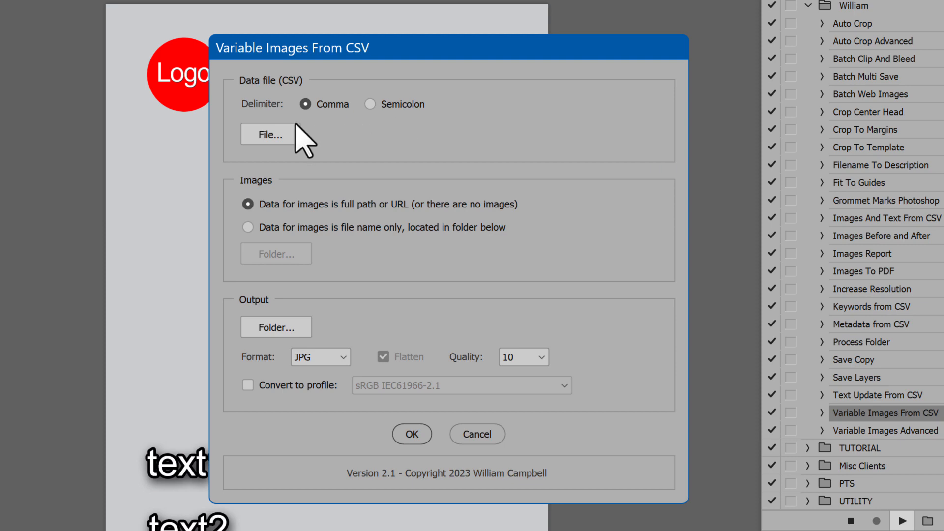
{"action": "left_click", "coordinate": [278, 135]}
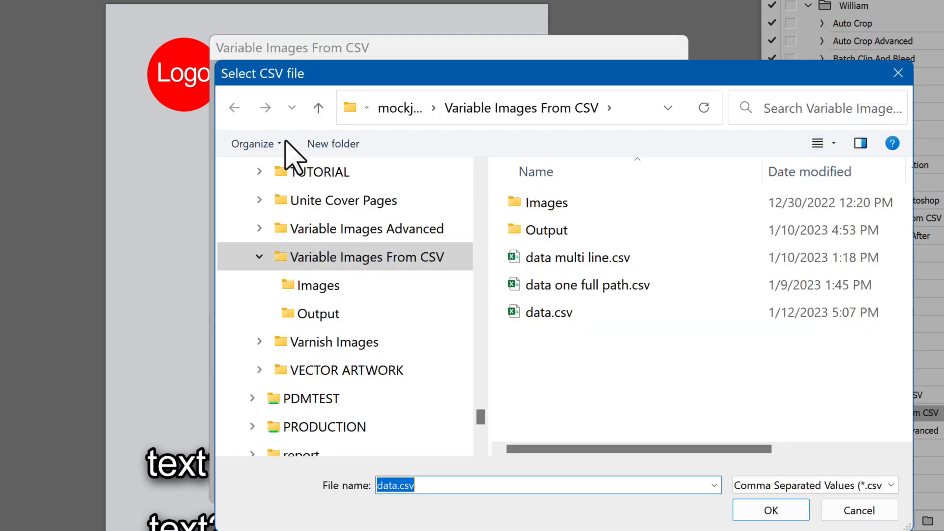
{"action": "left_click", "coordinate": [547, 314]}
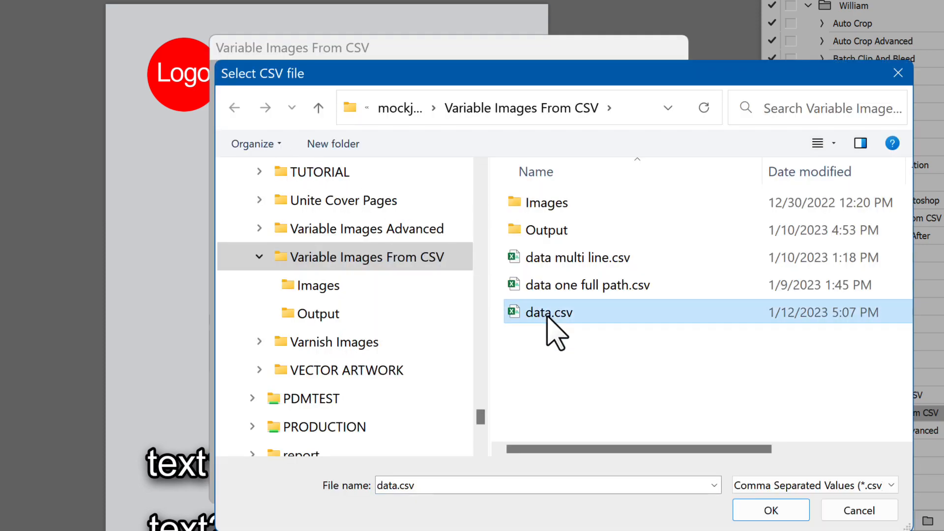
{"action": "left_click", "coordinate": [777, 511]}
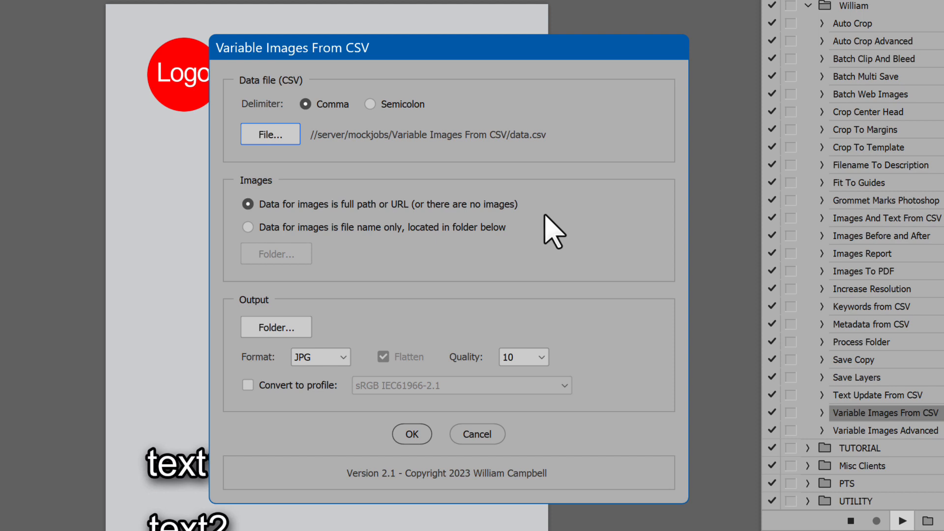
Step: Set the image data to file name only and choose the Images folder as the image location
{"action": "left_click", "coordinate": [311, 227]}
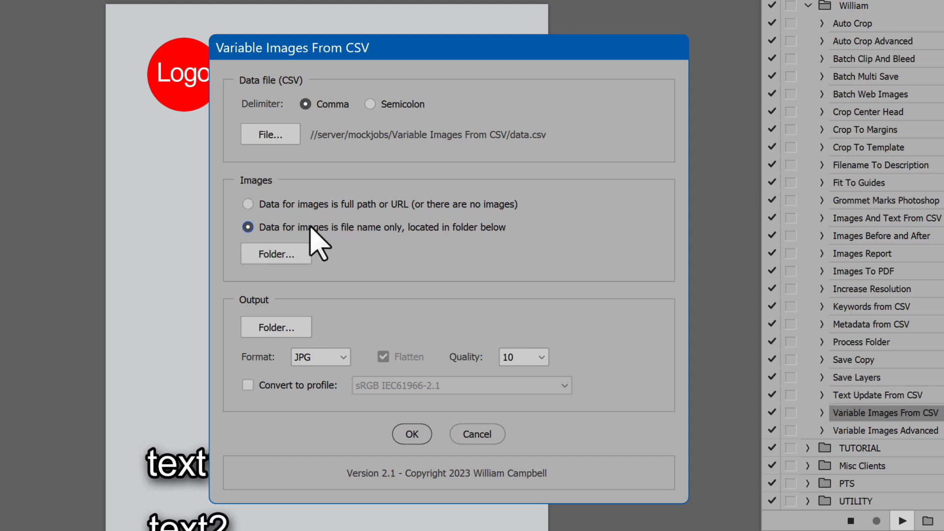
{"action": "left_click", "coordinate": [277, 254]}
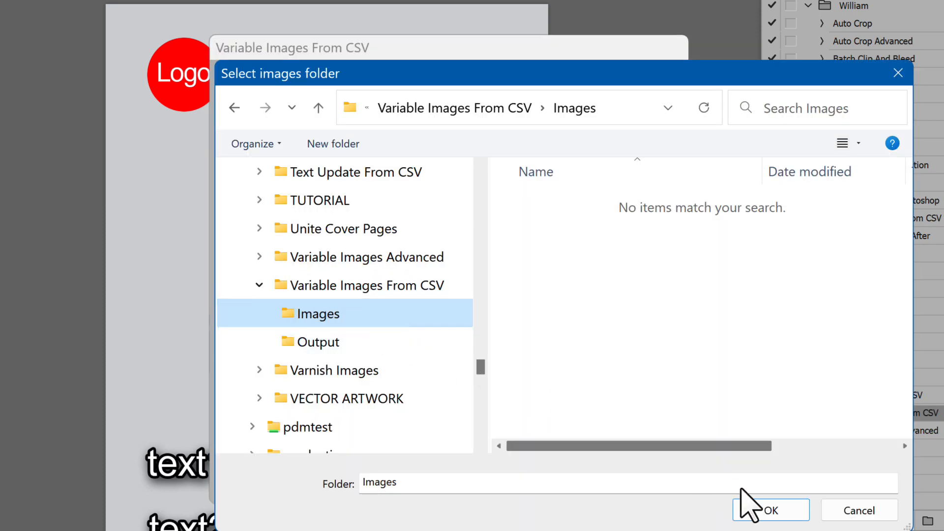
{"action": "left_click", "coordinate": [771, 510]}
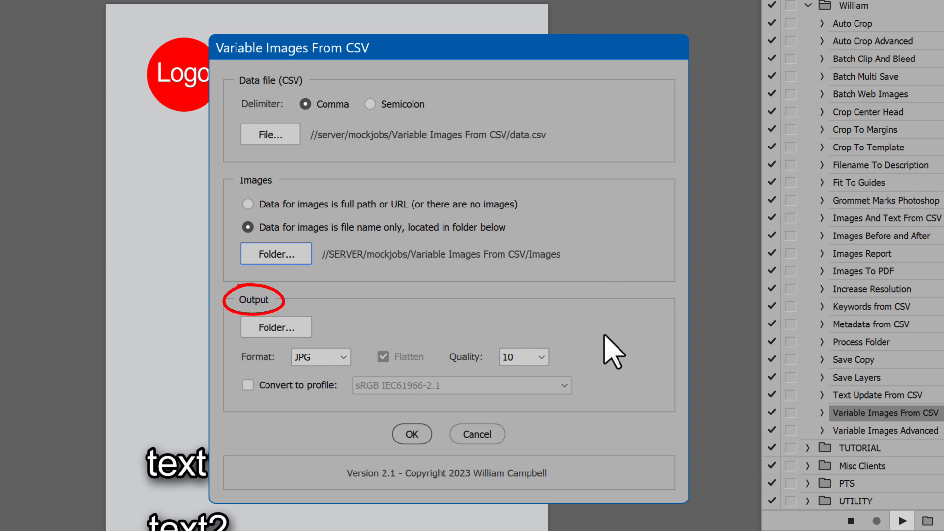
Step: Choose the Output folder as the output location and keep JPG as the output format
{"action": "left_click", "coordinate": [279, 328]}
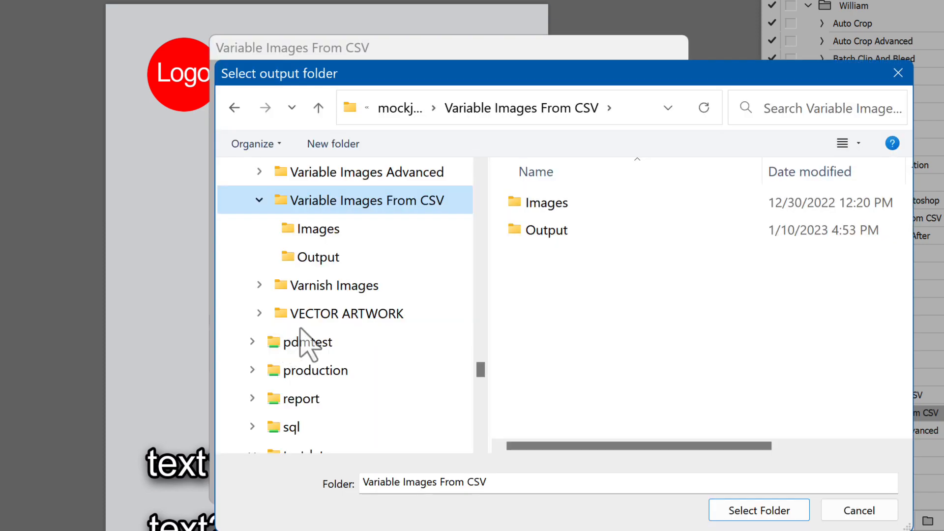
{"action": "double_click", "coordinate": [560, 232]}
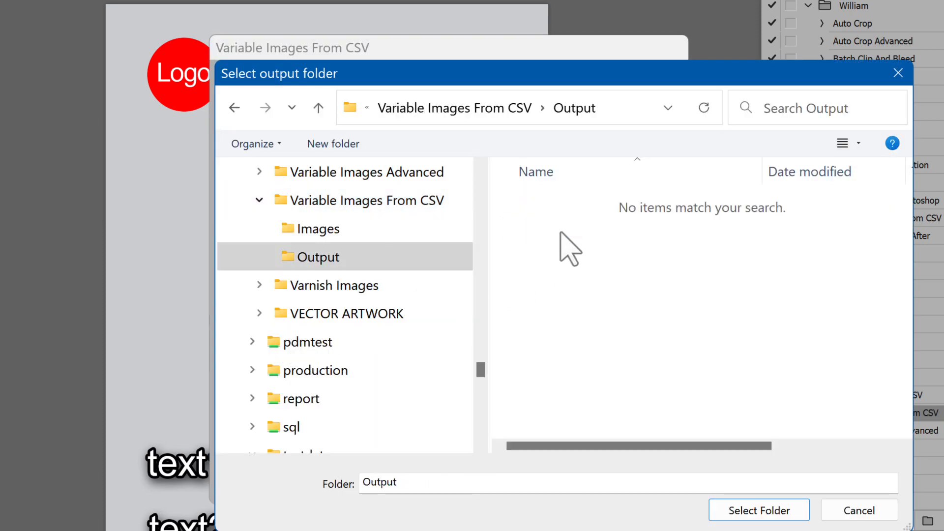
{"action": "left_click", "coordinate": [775, 512]}
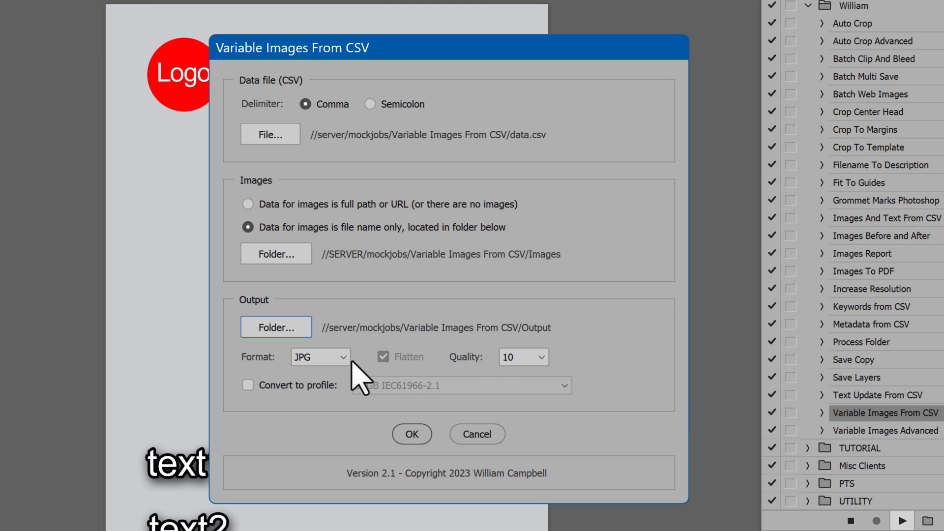
{"action": "left_click", "coordinate": [342, 359]}
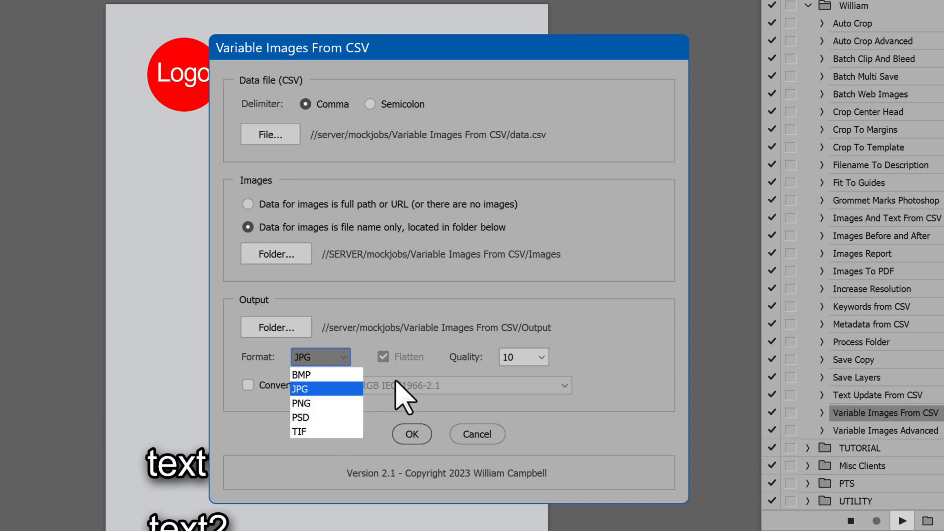
{"action": "left_click", "coordinate": [407, 371]}
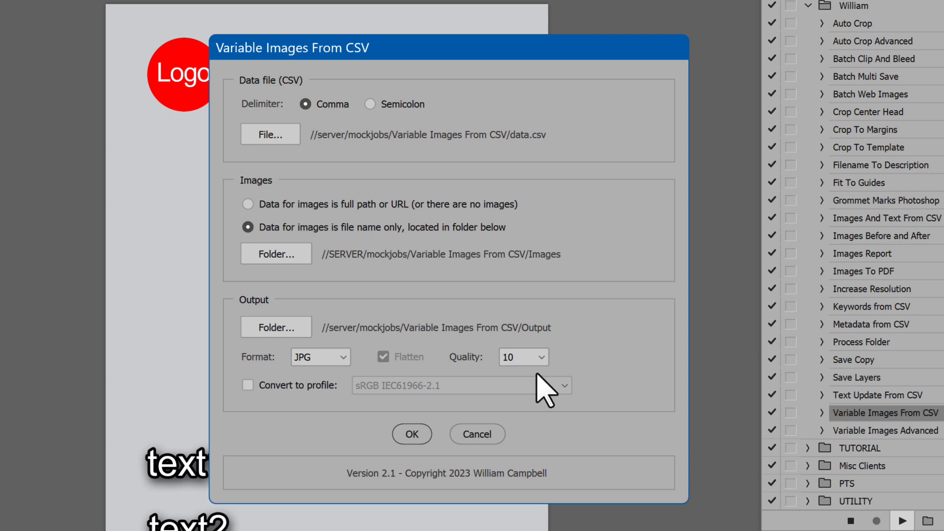
Step: Try PNG as the output format with a single merged layer instead of flattening
{"action": "left_click", "coordinate": [544, 358]}
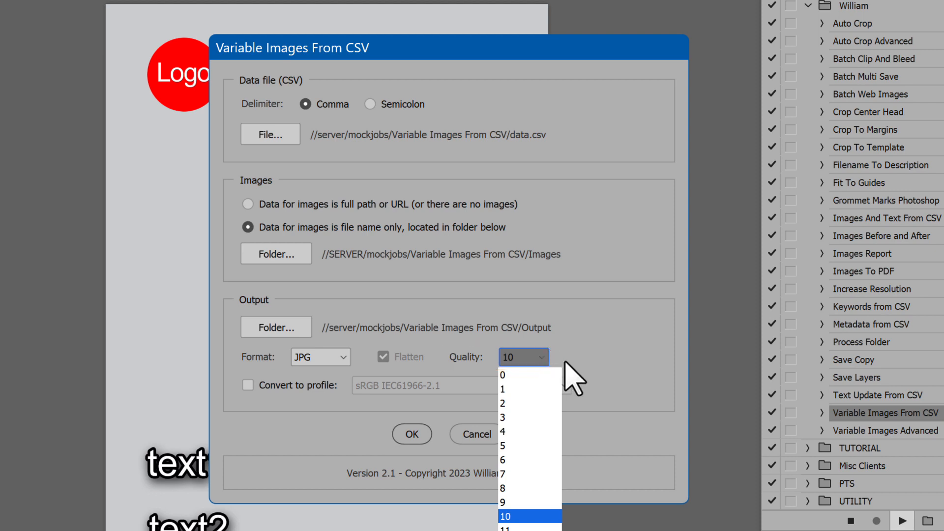
{"action": "left_click", "coordinate": [567, 362]}
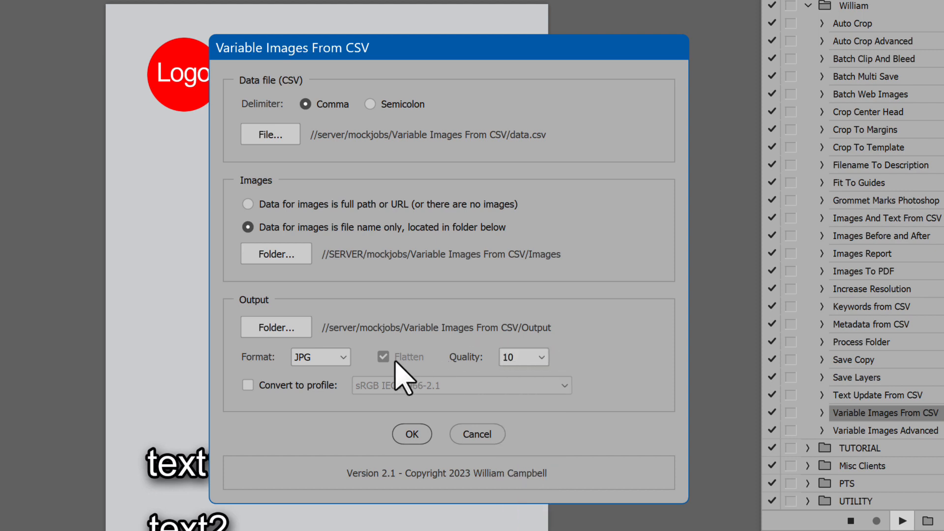
{"action": "left_click", "coordinate": [344, 357]}
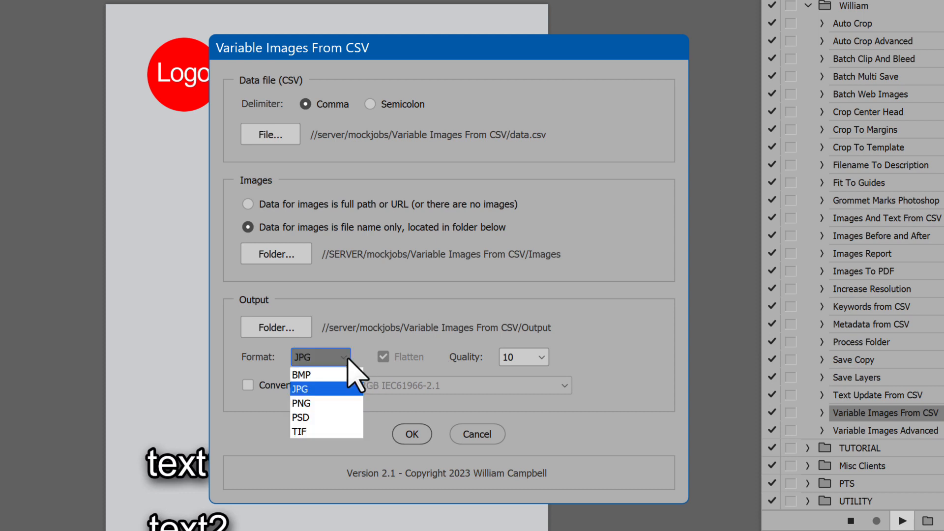
{"action": "left_click", "coordinate": [345, 403]}
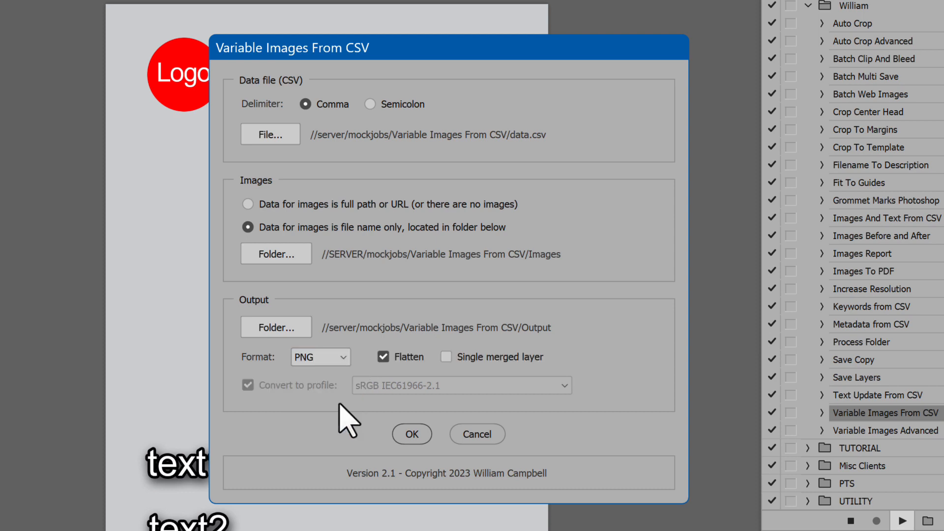
{"action": "left_click", "coordinate": [481, 361]}
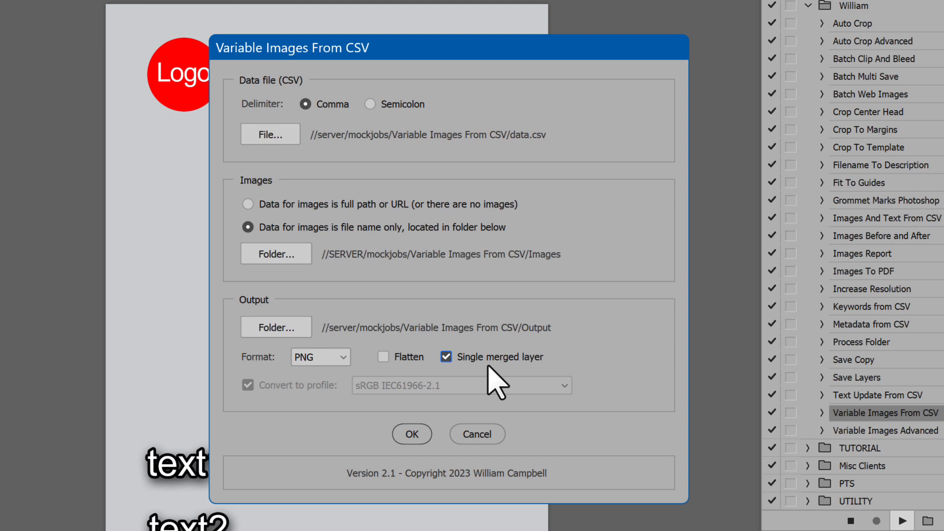
Step: Try PSD as the output format, toggling the Flatten and Single merged layer options with profile conversion off
{"action": "left_click", "coordinate": [339, 357]}
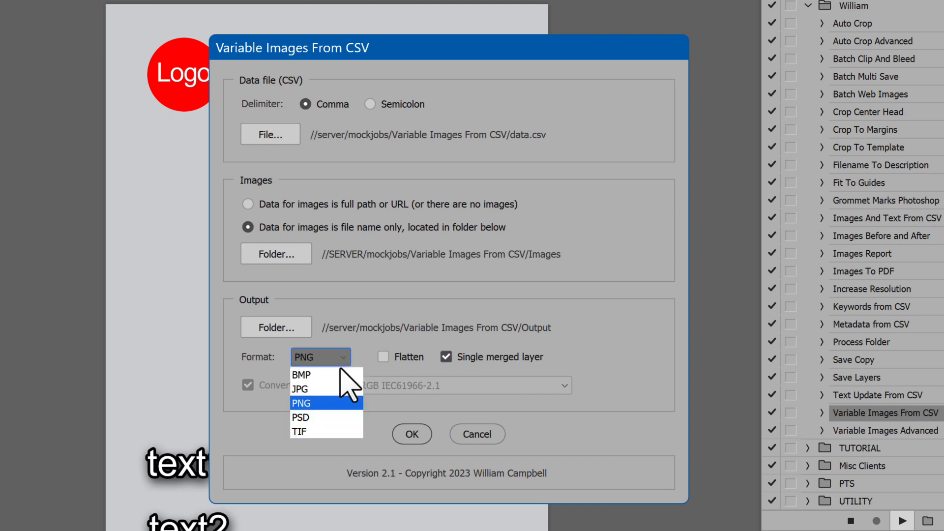
{"action": "left_click", "coordinate": [337, 417]}
{"action": "left_click", "coordinate": [327, 387]}
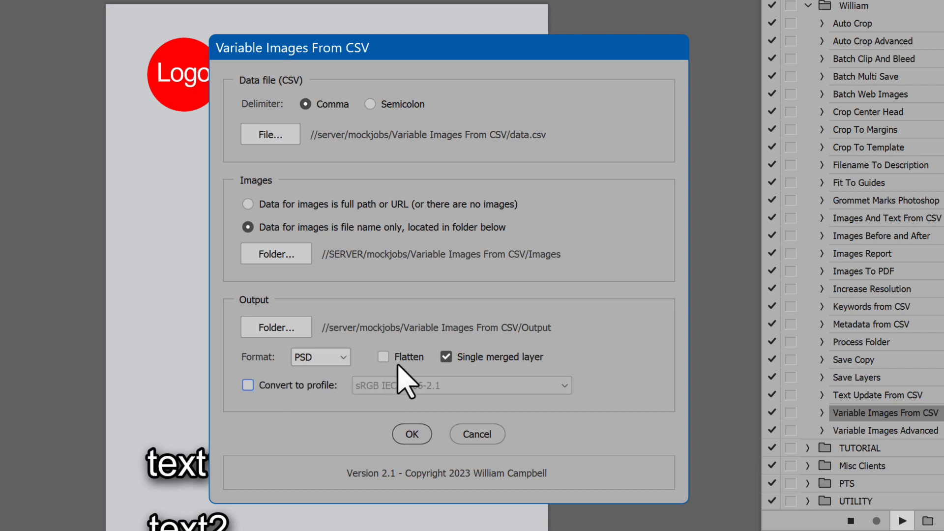
{"action": "left_click", "coordinate": [398, 361]}
{"action": "left_click", "coordinate": [448, 360]}
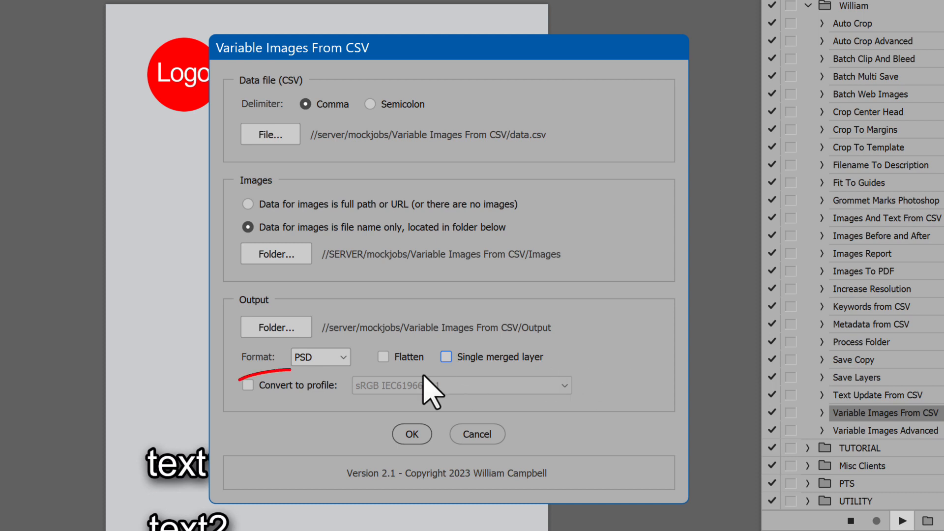
Step: Turn on profile conversion for the PSD output and choose sRGB IEC61966-2.1 as the profile
{"action": "left_click", "coordinate": [279, 386]}
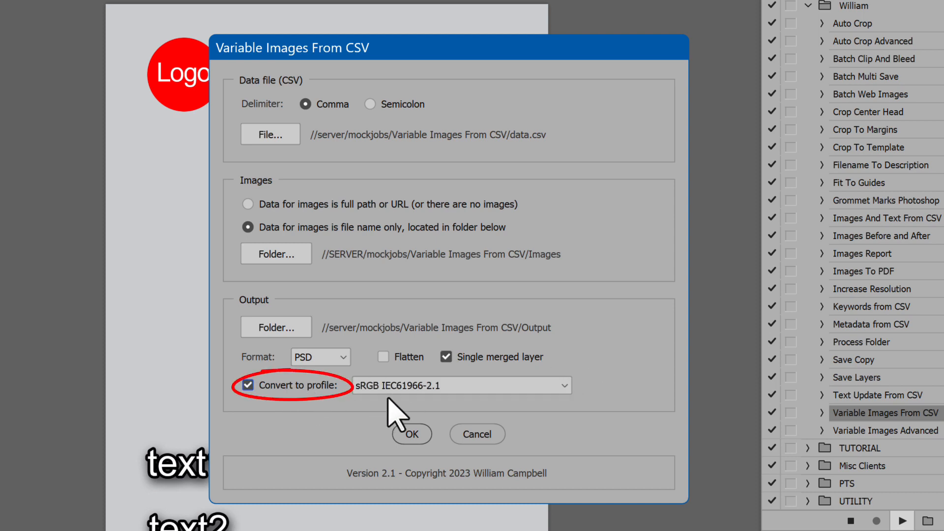
{"action": "left_click", "coordinate": [564, 386]}
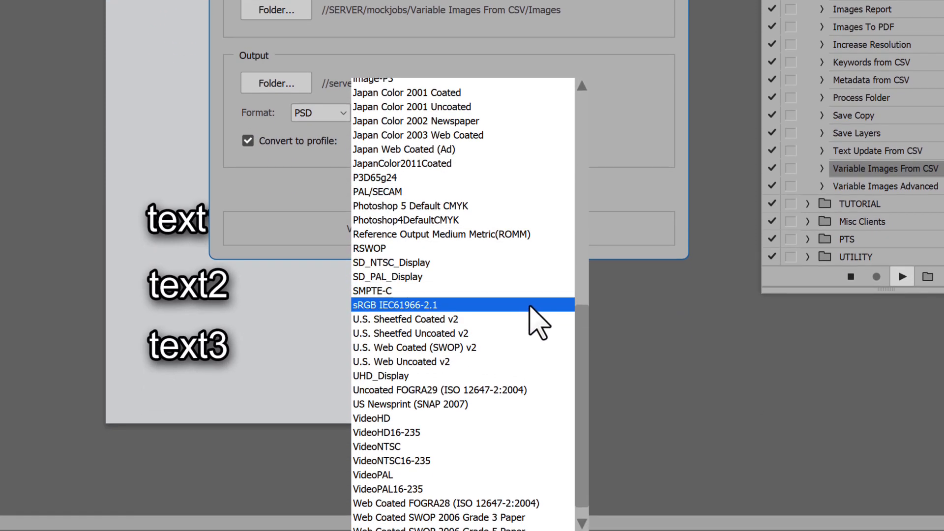
{"action": "left_click", "coordinate": [530, 309]}
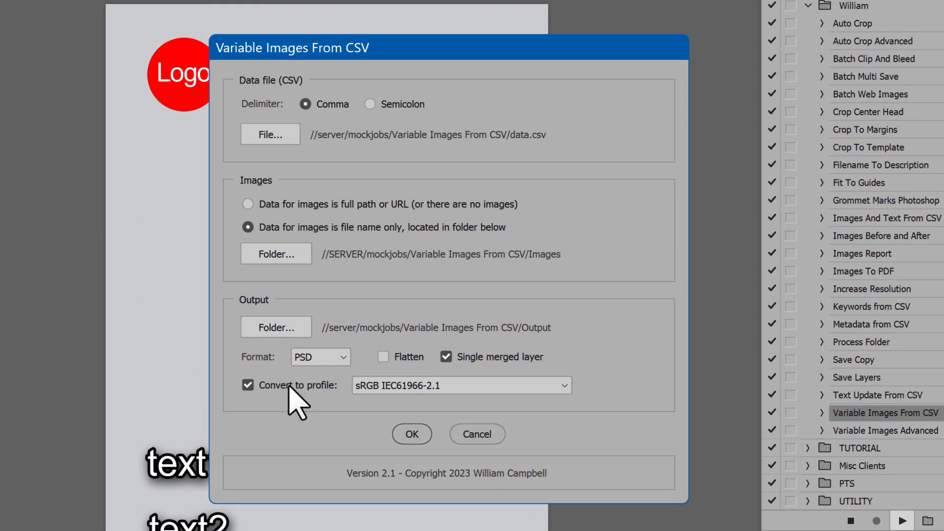
{"action": "left_click", "coordinate": [289, 386]}
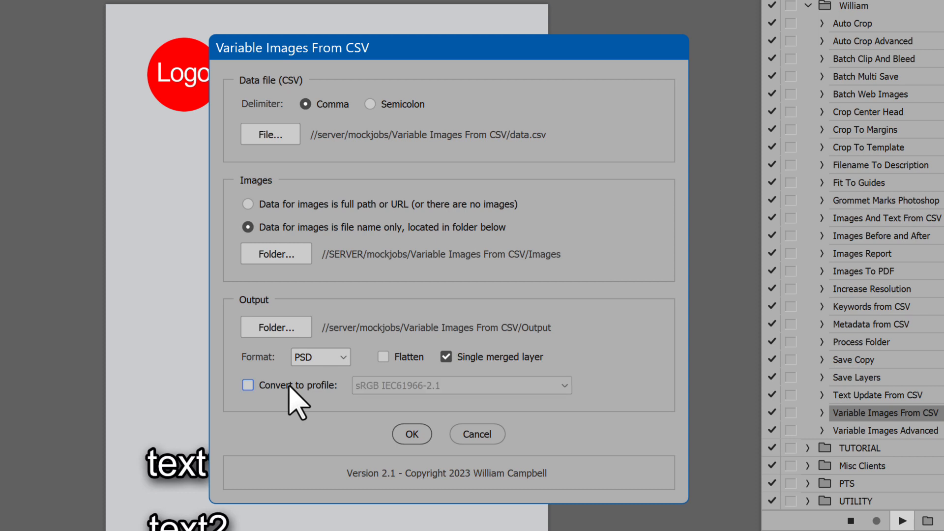
{"action": "left_click", "coordinate": [290, 388]}
Step: Turn off Flatten, Single merged layer and profile conversion for the PSD output
{"action": "left_click", "coordinate": [383, 357]}
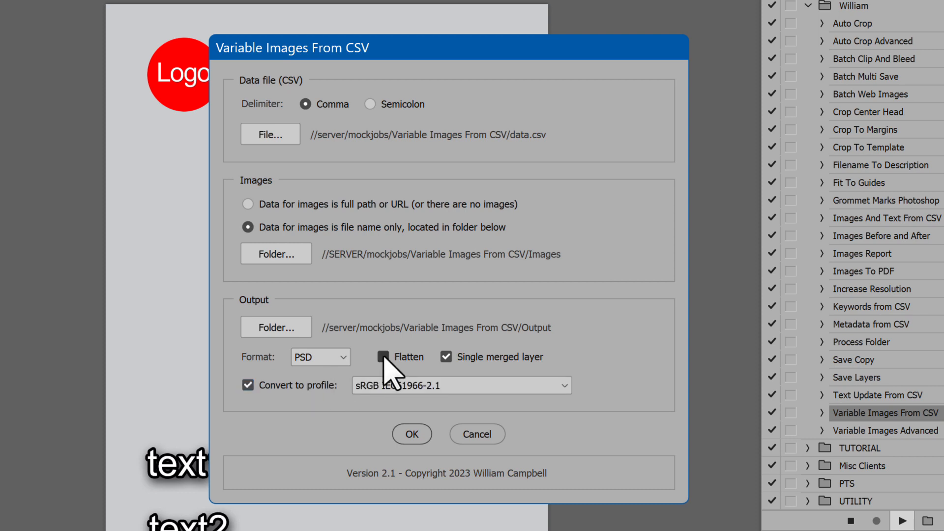
{"action": "left_click", "coordinate": [452, 359]}
{"action": "left_click", "coordinate": [247, 385]}
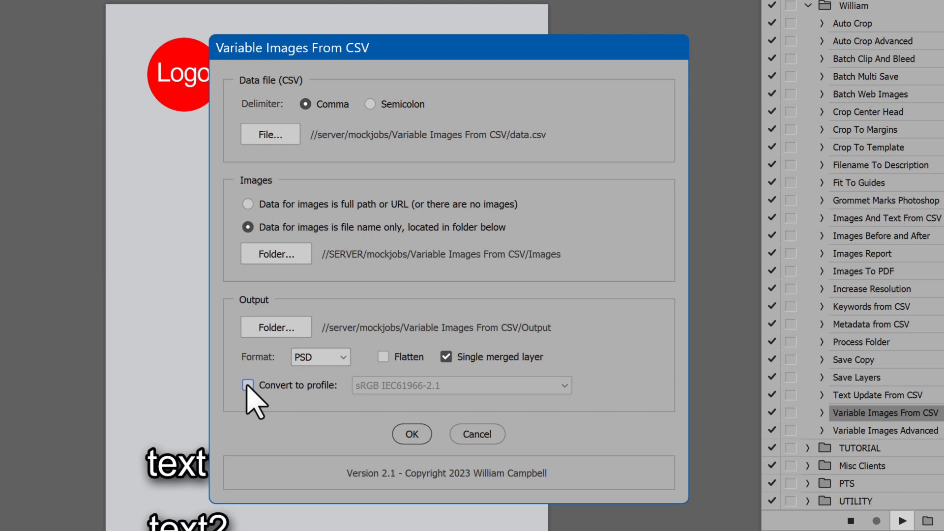
{"action": "left_click", "coordinate": [445, 357]}
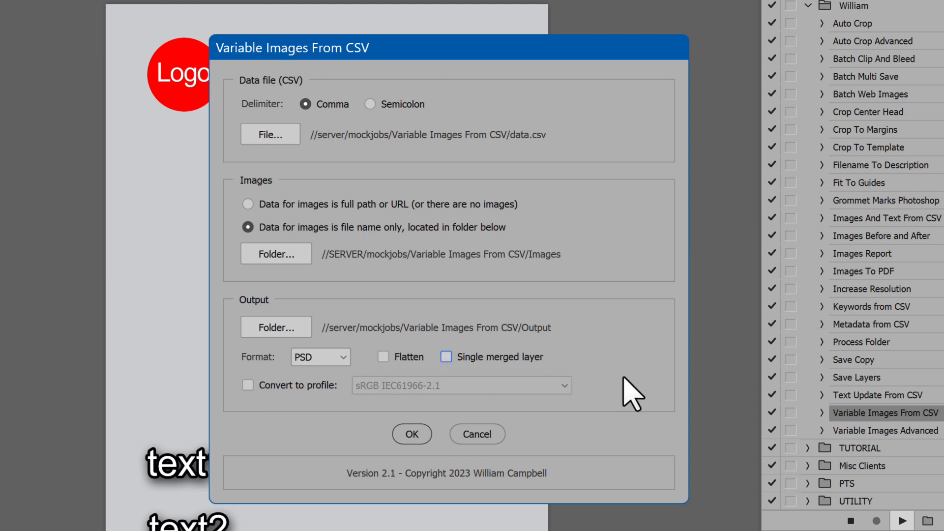
Step: Set the output format to JPG without profile conversion, process the template with data.csv and dismiss the completion message
{"action": "left_click", "coordinate": [336, 359]}
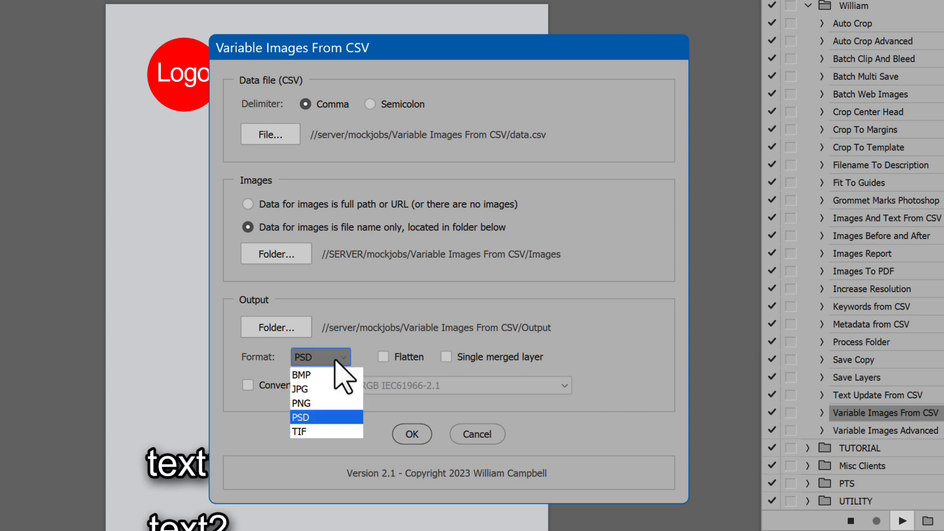
{"action": "left_click", "coordinate": [338, 375]}
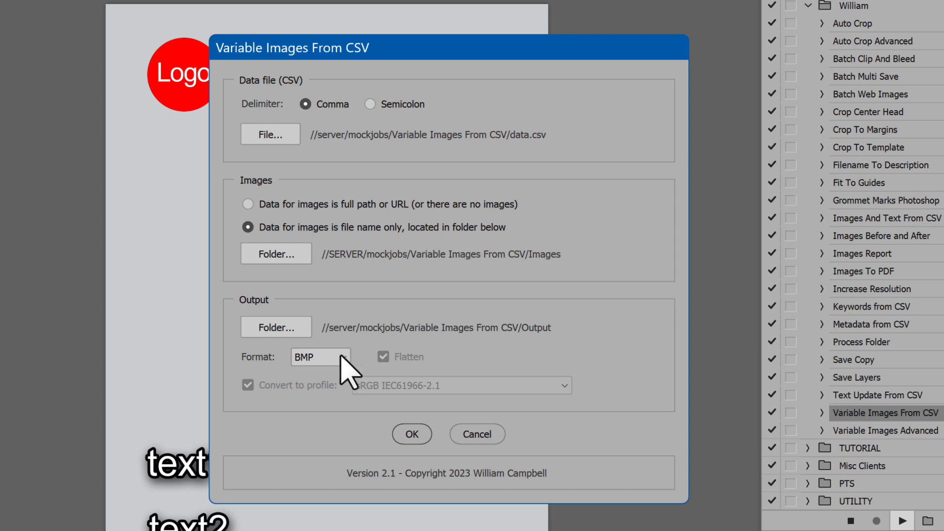
{"action": "left_click", "coordinate": [338, 358]}
{"action": "left_click", "coordinate": [338, 389]}
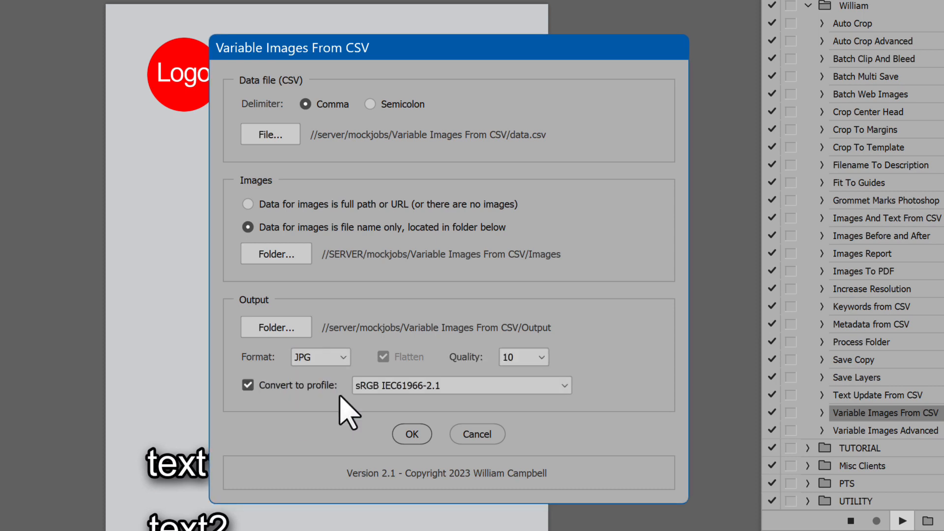
{"action": "left_click", "coordinate": [331, 389]}
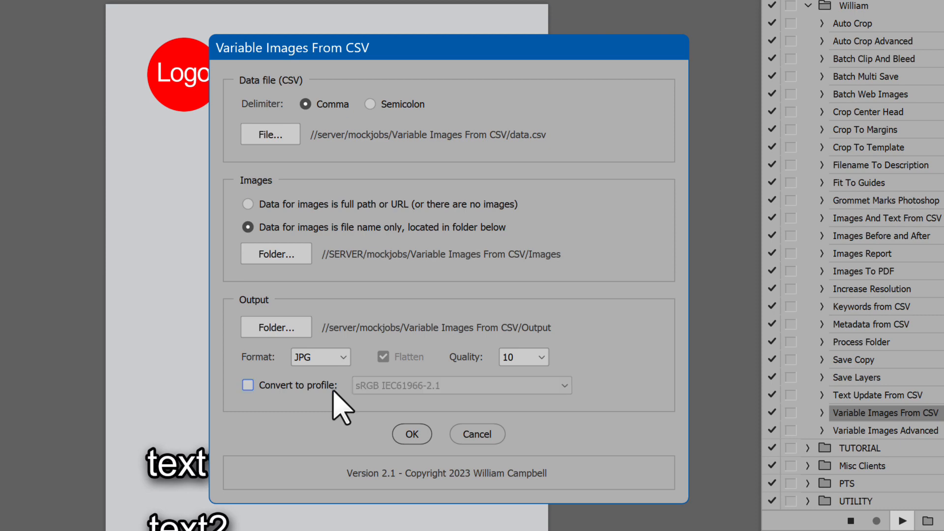
{"action": "left_click", "coordinate": [416, 436]}
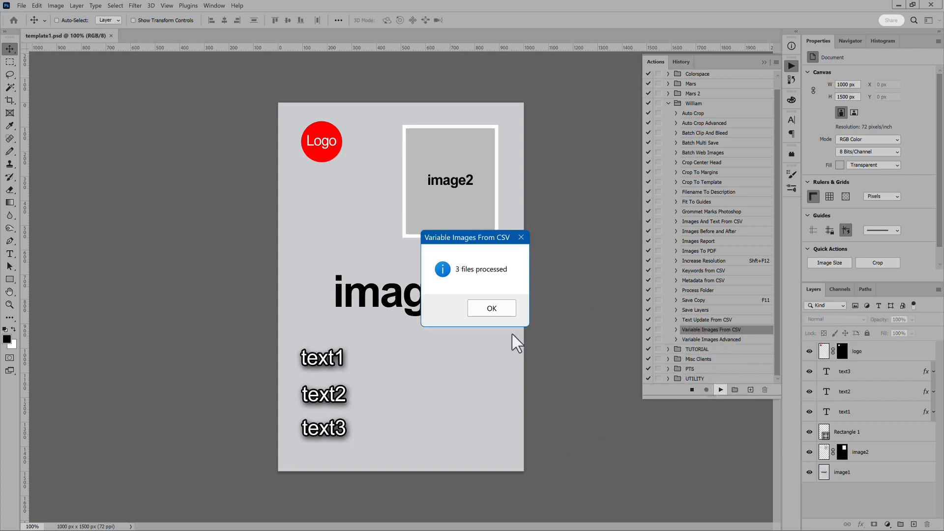
{"action": "left_click", "coordinate": [491, 308]}
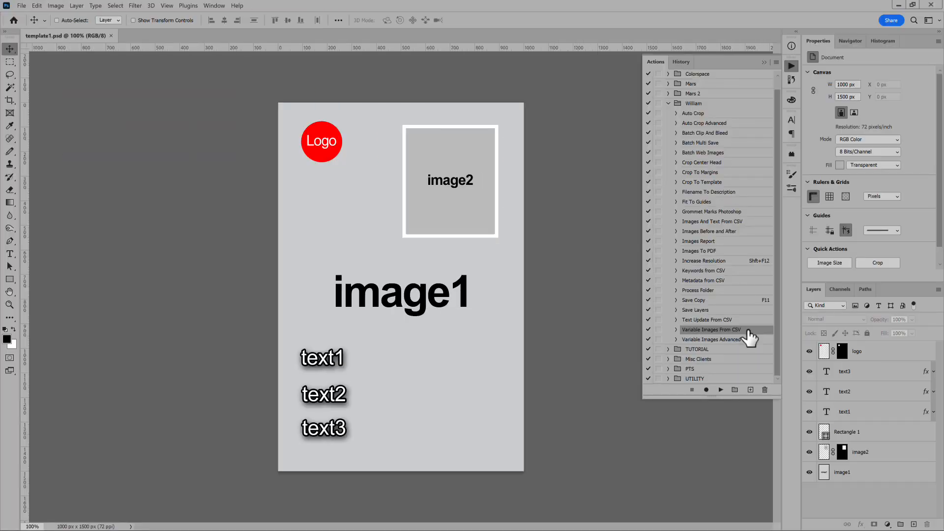
Step: Run the Variable Images From CSV action with data one full path.csv as the data file and open its log
{"action": "left_click", "coordinate": [720, 388]}
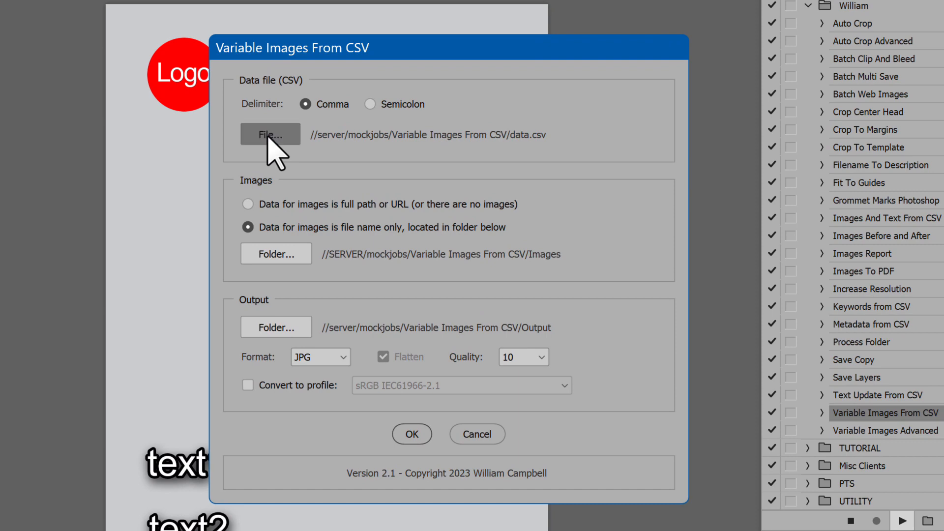
{"action": "left_click", "coordinate": [270, 135]}
{"action": "left_click", "coordinate": [600, 290]}
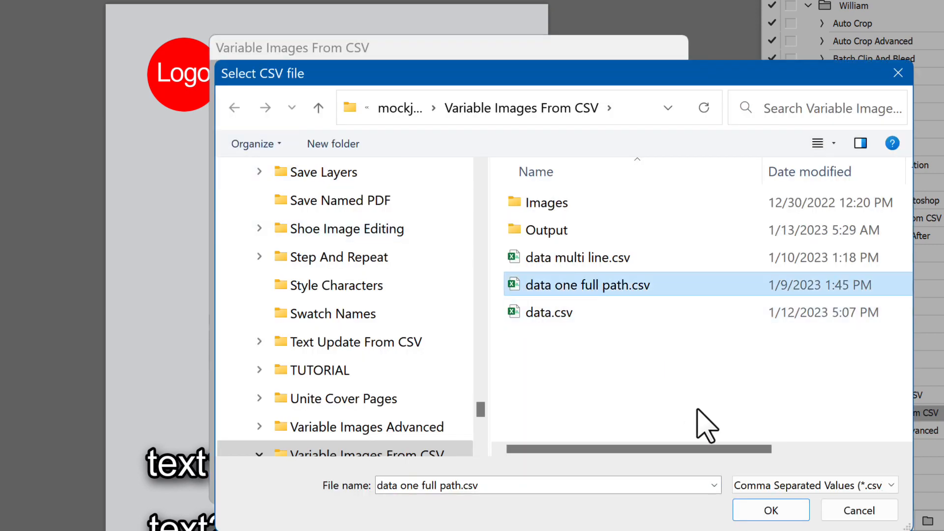
{"action": "left_click", "coordinate": [776, 510]}
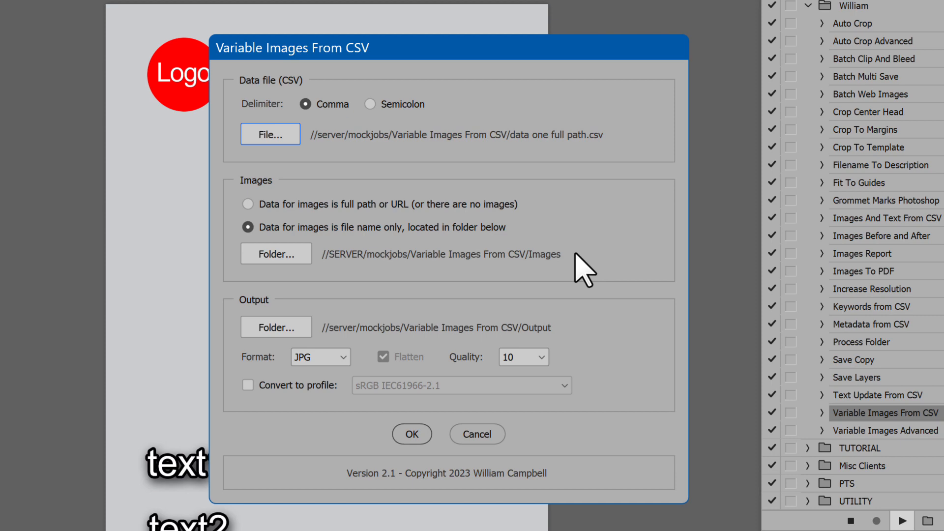
{"action": "left_click", "coordinate": [418, 435]}
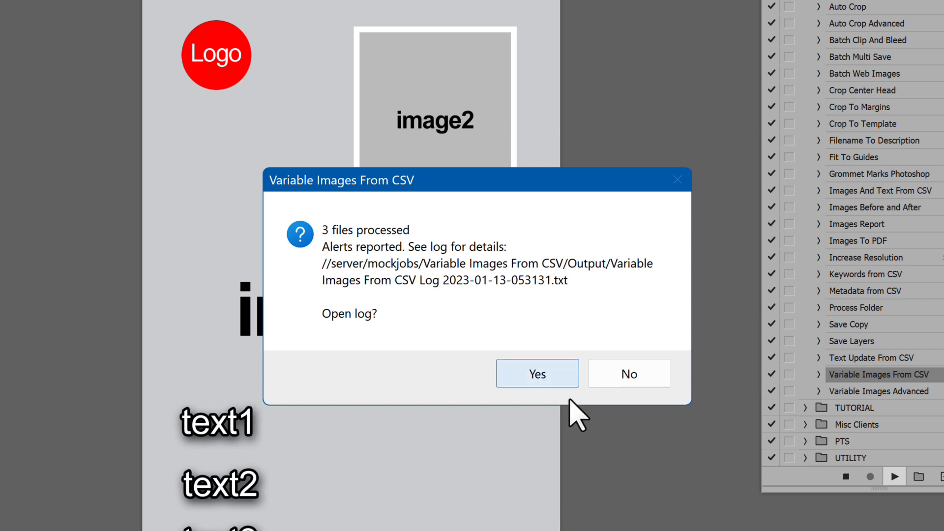
{"action": "left_click", "coordinate": [541, 380]}
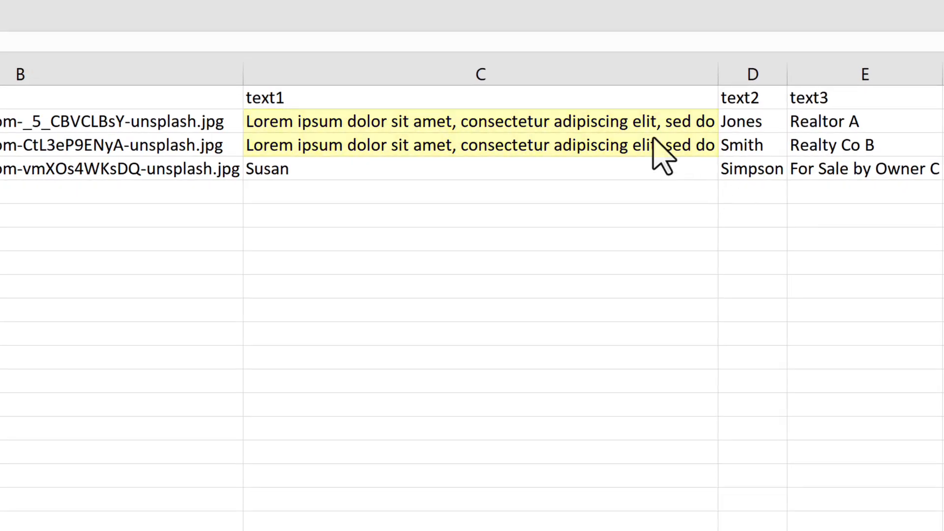
Step: In Excel, insert a line break after "Lorem ipsum dolor" in the first data cell of the text1 column
{"action": "left_click", "coordinate": [643, 123]}
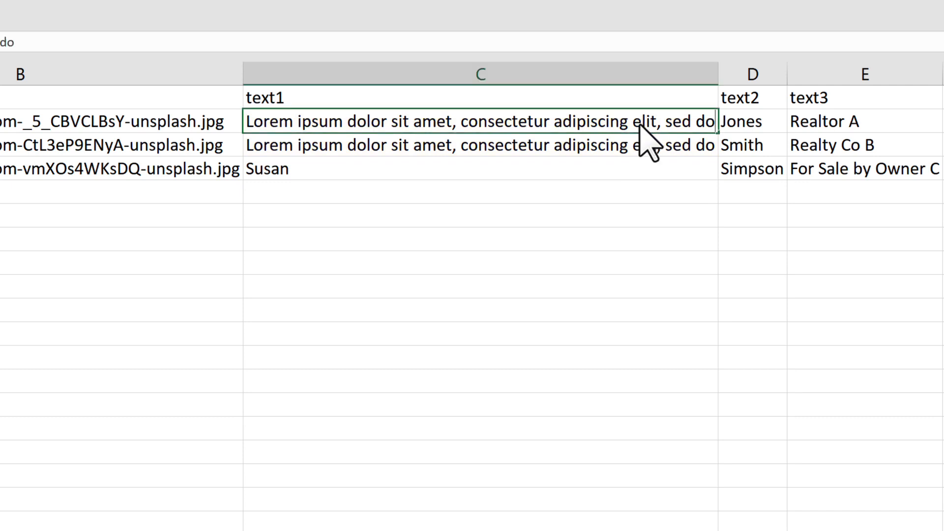
{"action": "key", "text": "Home"}
{"action": "key", "text": "Right"}
{"action": "key", "text": "Right"}
{"action": "key", "text": "Right"}
{"action": "key", "text": "Right"}
{"action": "key", "text": "Right"}
{"action": "key", "text": "Right"}
{"action": "key", "text": "Right"}
{"action": "key", "text": "Right"}
{"action": "key", "text": "Right"}
{"action": "key", "text": "Right"}
{"action": "key", "text": "ctrl+Right"}
{"action": "key", "text": "ctrl+Right"}
{"action": "key", "text": "alt+Return"}
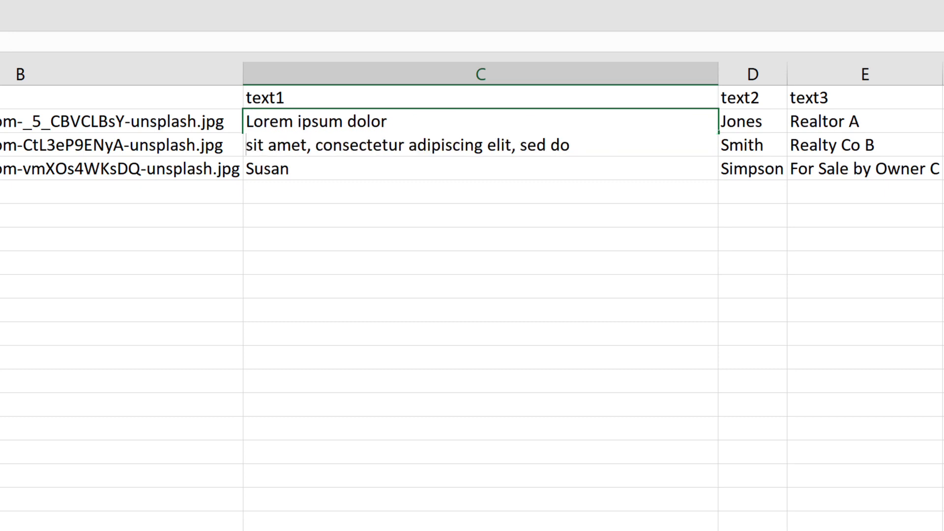
Step: Add a second line break after "sit amet, consectetur" in the same text1 cell and commit the entry
{"action": "key", "text": "Right"}
{"action": "key", "text": "Right"}
{"action": "key", "text": "Right"}
{"action": "key", "text": "Right"}
{"action": "key", "text": "Right"}
{"action": "key", "text": "Right"}
{"action": "key", "text": "Right"}
{"action": "key", "text": "Right"}
{"action": "key", "text": "Right"}
{"action": "key", "text": "Right"}
{"action": "key", "text": "Right"}
{"action": "key", "text": "Right"}
{"action": "key", "text": "Right"}
{"action": "key", "text": "Right"}
{"action": "key", "text": "Right"}
{"action": "key", "text": "Right"}
{"action": "key", "text": "Right"}
{"action": "key", "text": "Right"}
{"action": "key", "text": "Right"}
{"action": "key", "text": "Right"}
{"action": "key", "text": "Right"}
{"action": "key", "text": "alt+Return"}
{"action": "key", "text": "Return"}
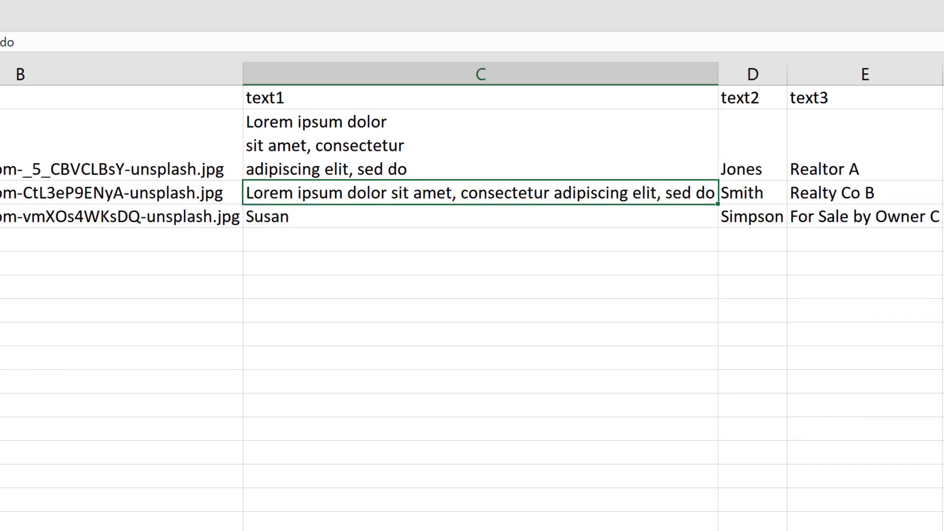
{"action": "left_click", "coordinate": [942, 265]}
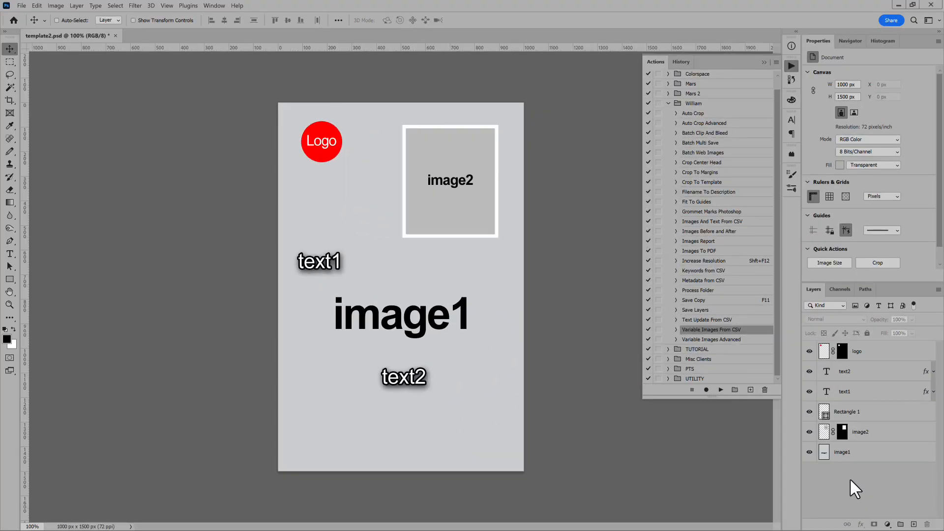
Step: In Photoshop, examine the text boxes and alignment of the text1 and text2 layers in template2.psd
{"action": "double_click", "coordinate": [826, 391]}
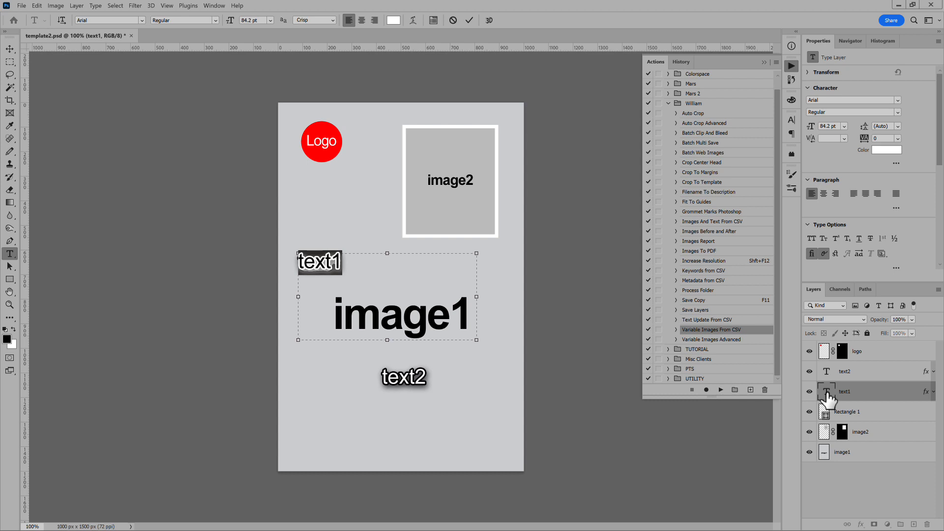
{"action": "double_click", "coordinate": [827, 372]}
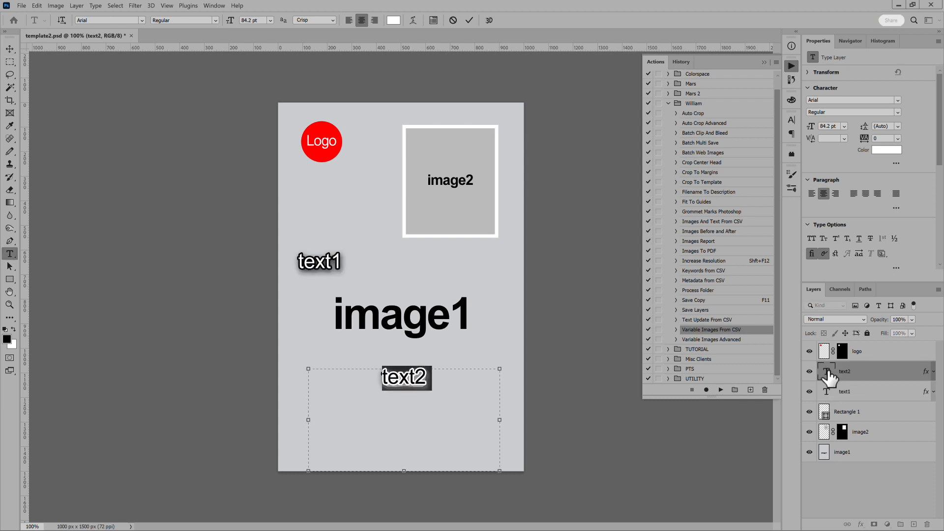
{"action": "left_click", "coordinate": [881, 482]}
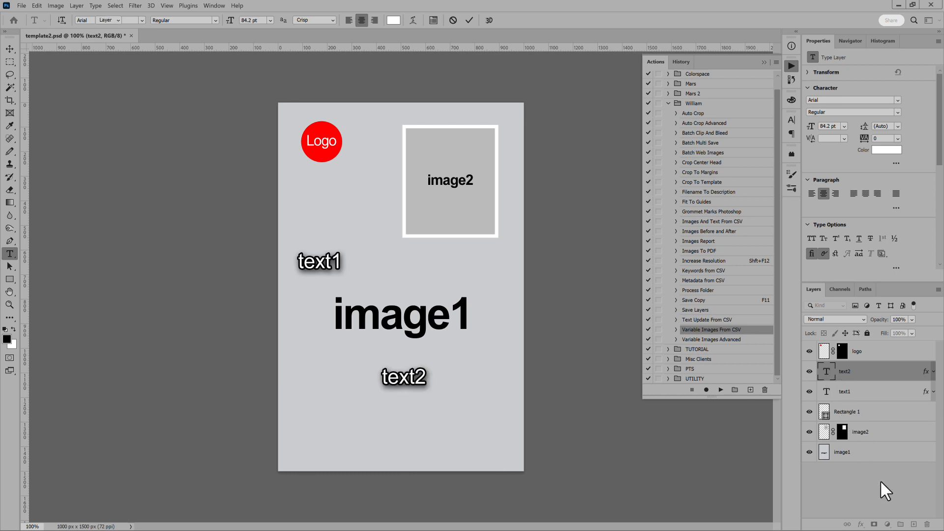
{"action": "key", "text": "v"}
Step: Run the Variable Images From CSV action on template2.psd and choose data multi line.csv as its data file
{"action": "left_click", "coordinate": [720, 390]}
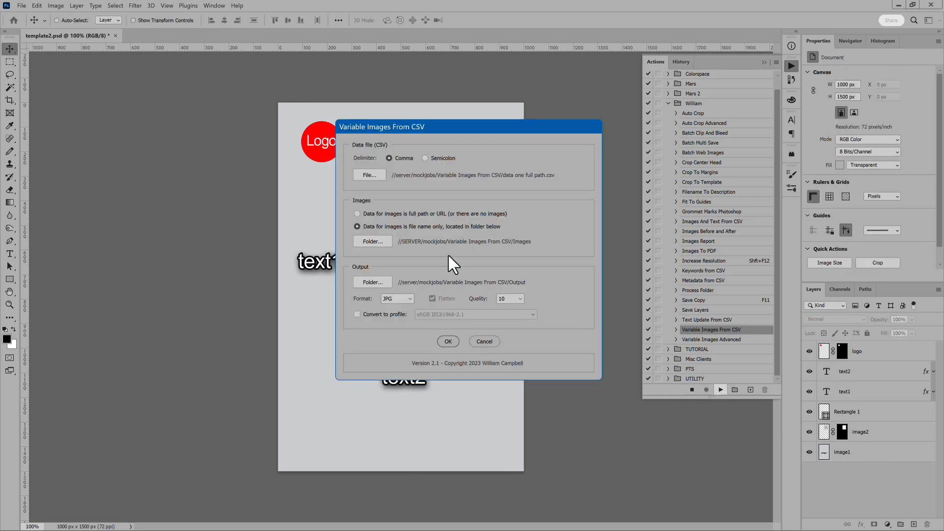
{"action": "left_click", "coordinate": [367, 176]}
{"action": "left_click", "coordinate": [551, 243]}
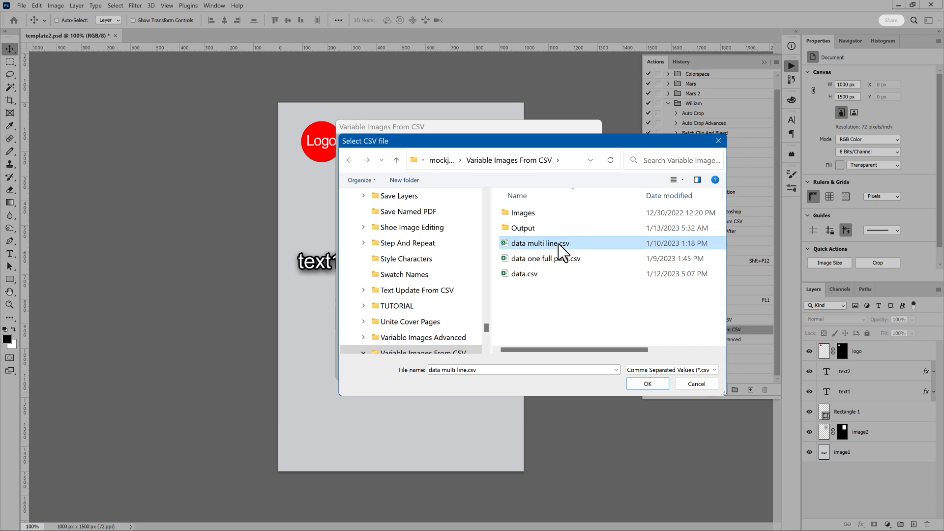
{"action": "left_click", "coordinate": [653, 385]}
{"action": "left_click", "coordinate": [488, 344]}
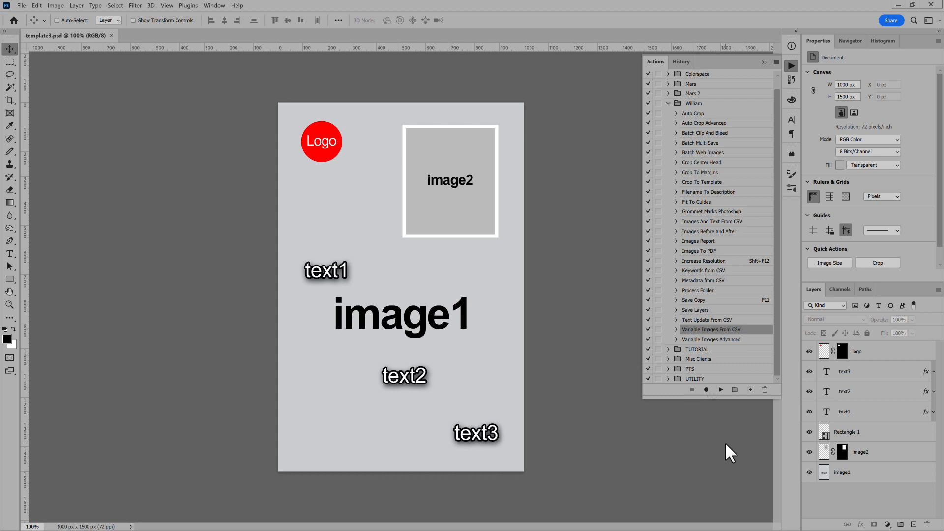
Step: Run the Variable Images From CSV action on template3.psd
{"action": "left_click", "coordinate": [720, 390]}
{"action": "left_click", "coordinate": [446, 341]}
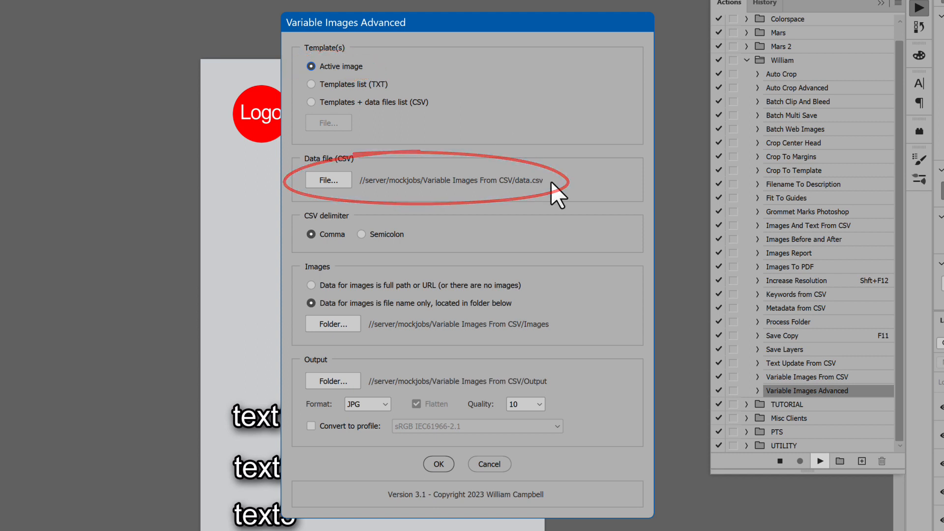
Step: Run the Variable Images Advanced script with comma-delimited CSV data and JPG output at quality 10
{"action": "left_click", "coordinate": [440, 464]}
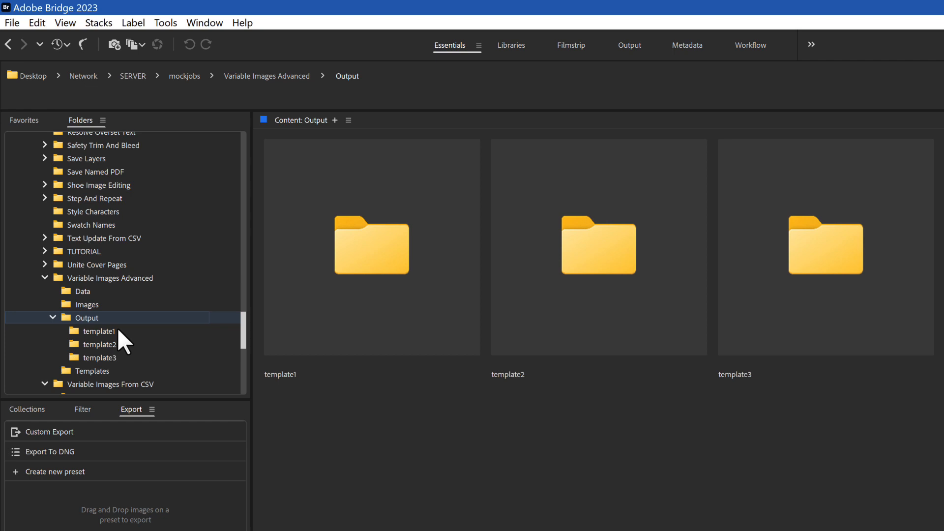
Step: In Bridge, examine the generated images in the template1, template2 and template3 subfolders of the Variable Images Advanced Output folder
{"action": "left_click", "coordinate": [117, 330]}
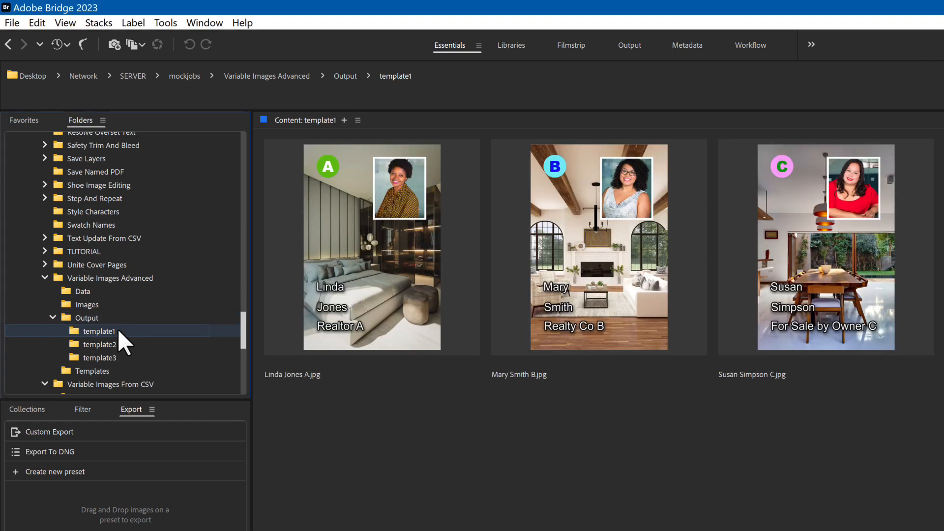
{"action": "left_click", "coordinate": [116, 342]}
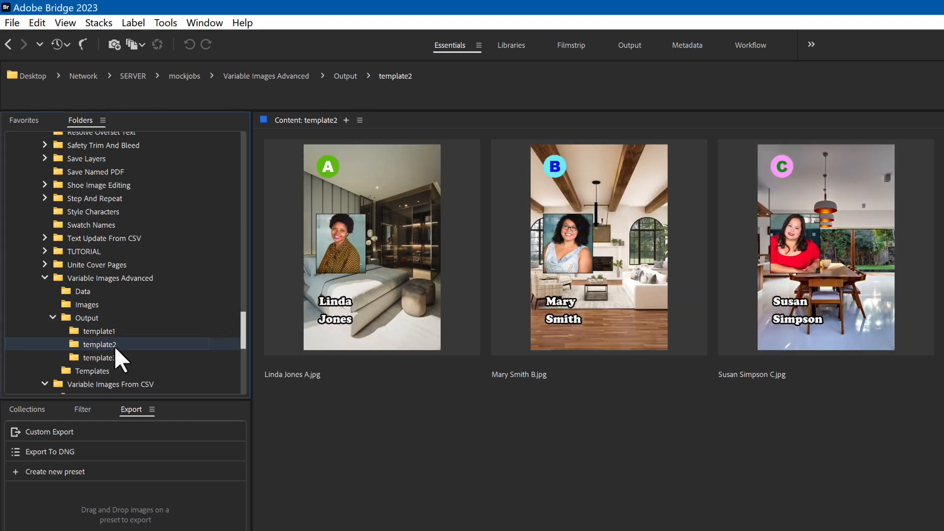
{"action": "left_click", "coordinate": [117, 356]}
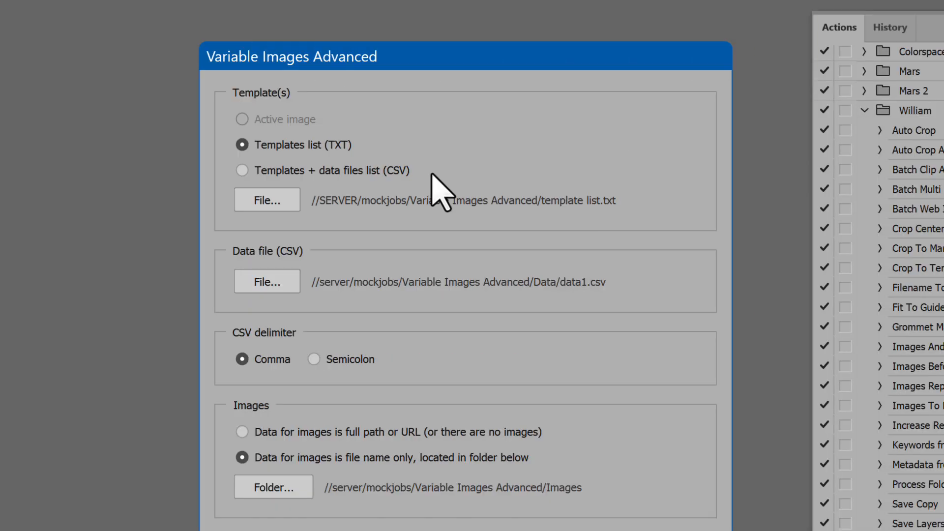
Step: In Photoshop, run Variable Images Advanced in the Templates + data files list (CSV) mode, using templates+data.csv as the list file
{"action": "left_click", "coordinate": [379, 170]}
{"action": "left_click", "coordinate": [291, 200]}
{"action": "double_click", "coordinate": [590, 348]}
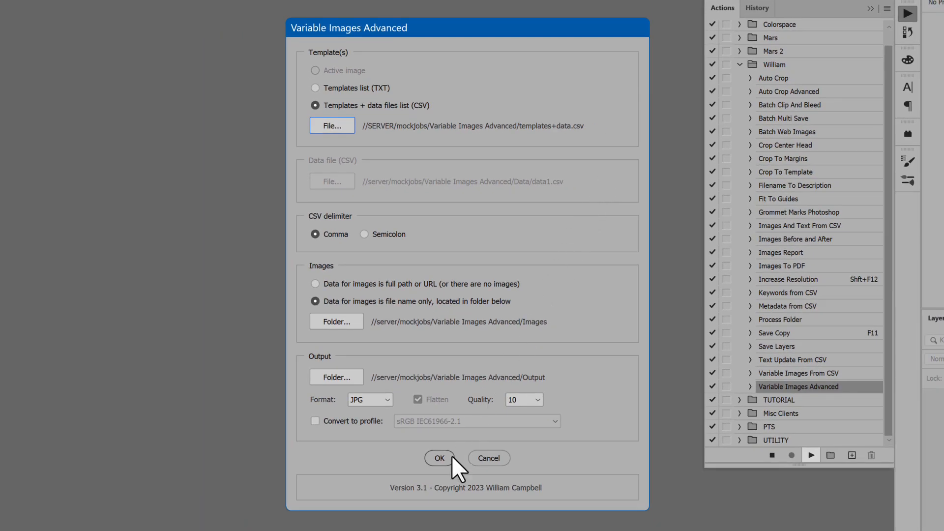
{"action": "left_click", "coordinate": [451, 457]}
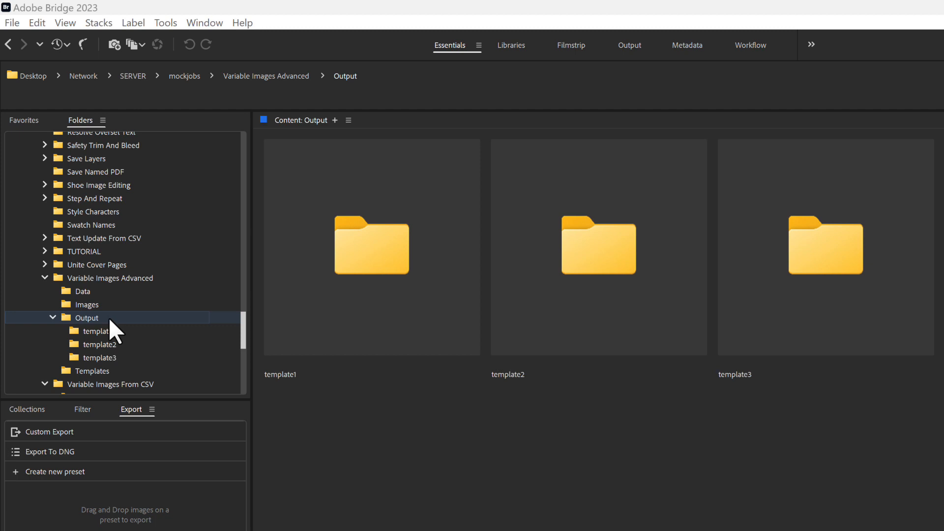
Step: In Bridge, check the images produced from each template's own data file in the template1, template2 and template3 output folders
{"action": "left_click", "coordinate": [106, 331]}
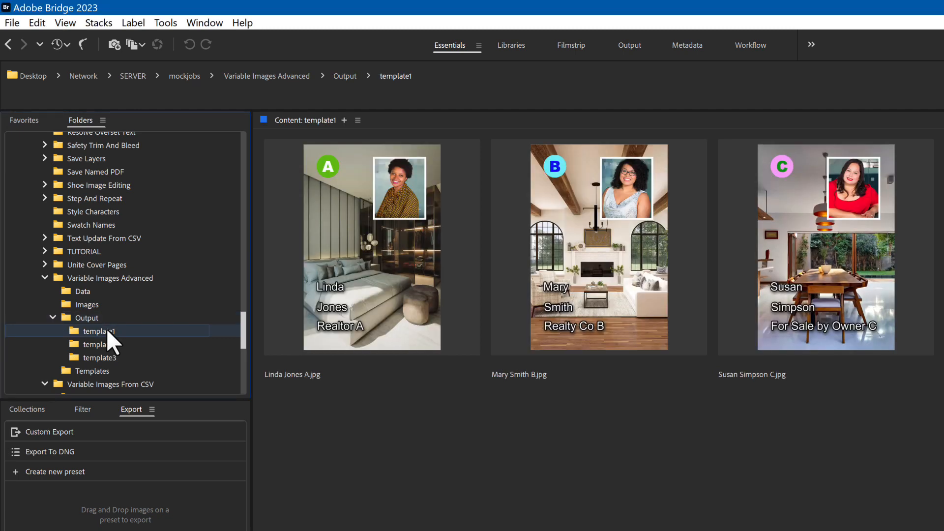
{"action": "left_click", "coordinate": [104, 339]}
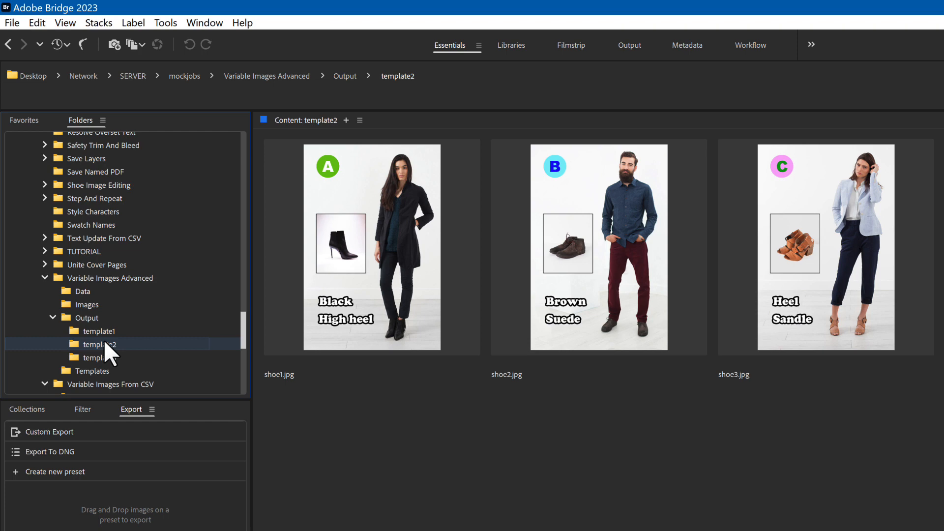
{"action": "left_click", "coordinate": [110, 356]}
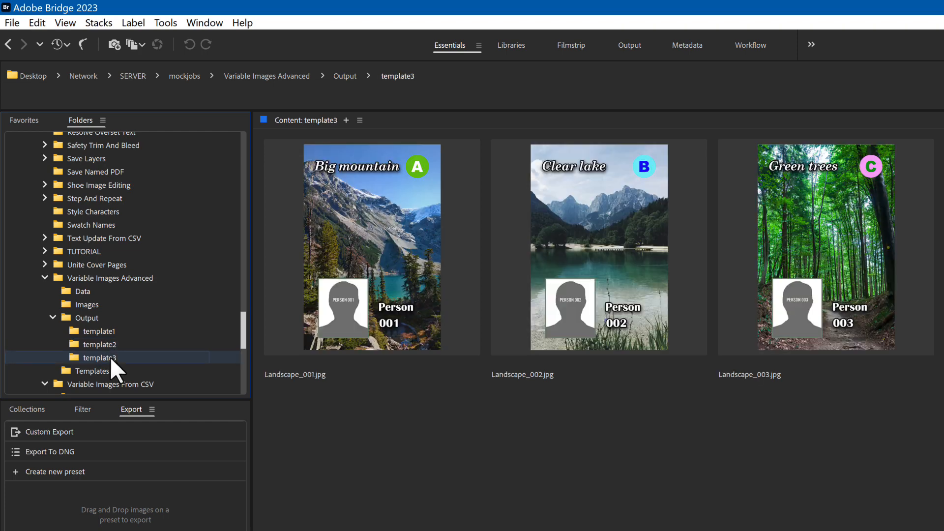